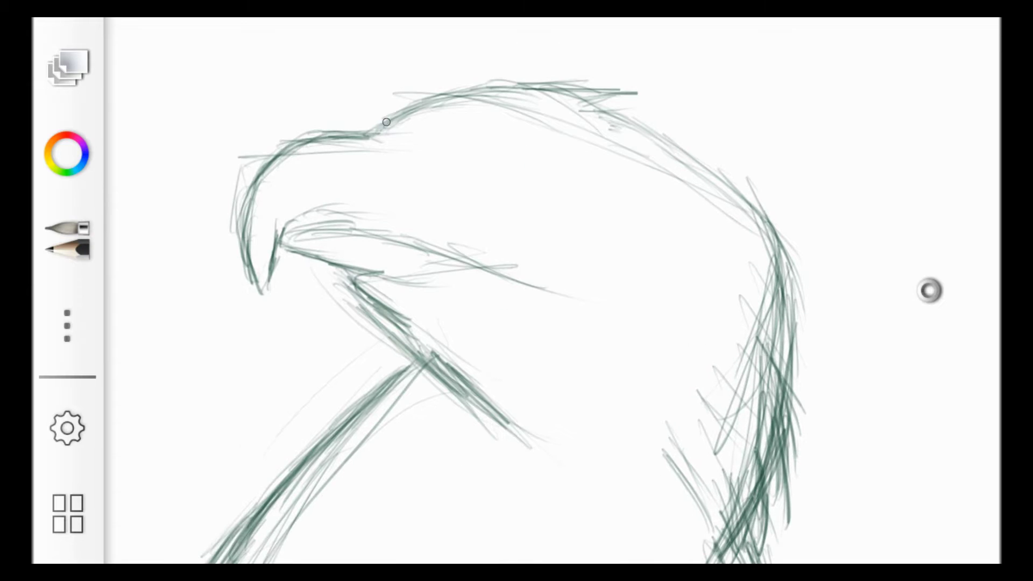
Darken the hooked beak curve, lower beak edge and jaw line, then stroke along the head top.
drag(456, 323, 436, 251)
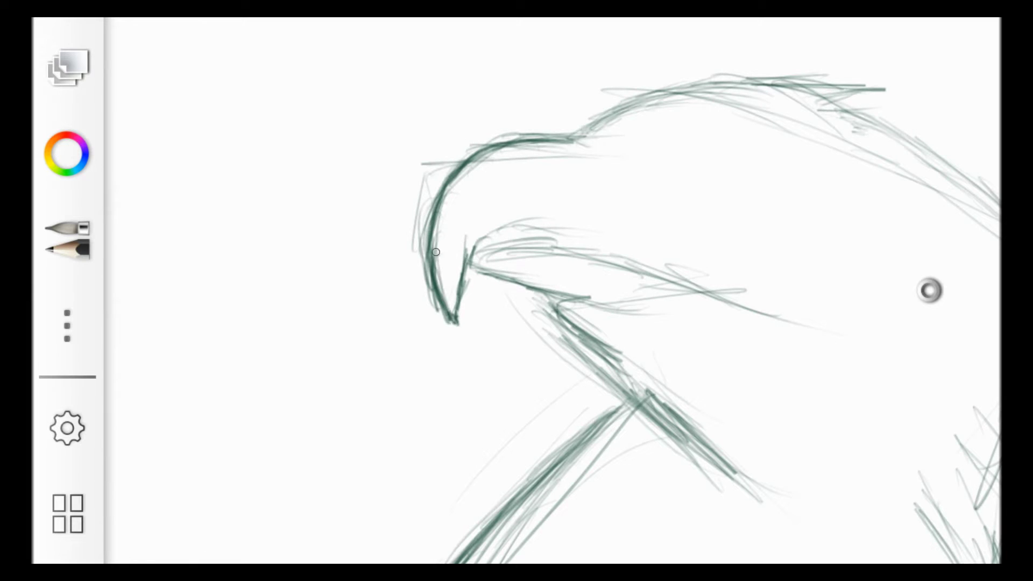
mouse_move(559, 234)
mouse_down()
mouse_move(753, 270)
mouse_move(735, 268)
mouse_up()
mouse_move(586, 289)
mouse_down()
mouse_move(467, 265)
mouse_move(581, 281)
mouse_move(540, 304)
mouse_up()
drag(724, 275, 562, 247)
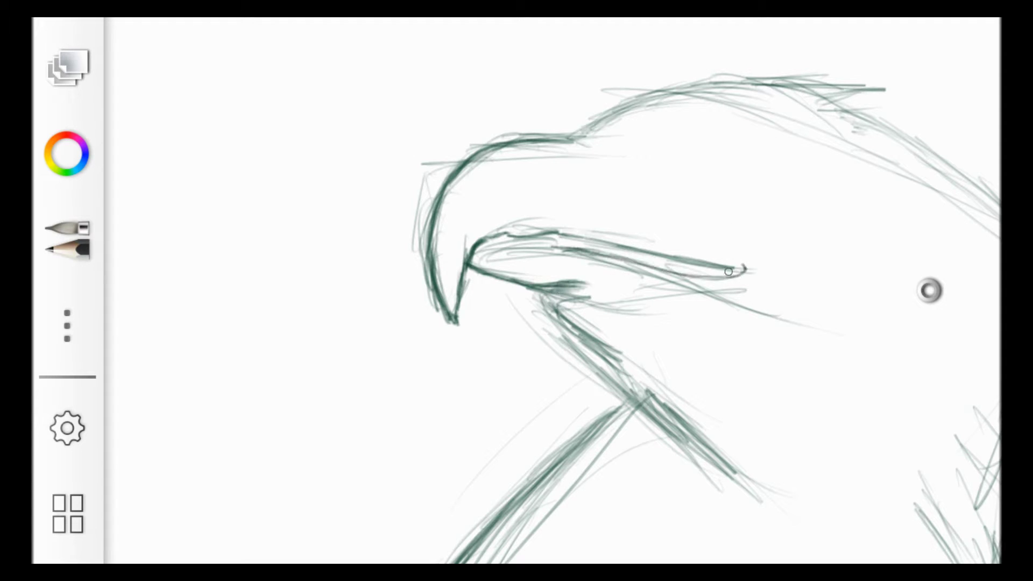
mouse_move(694, 253)
mouse_down()
mouse_move(635, 213)
mouse_move(569, 210)
mouse_up()
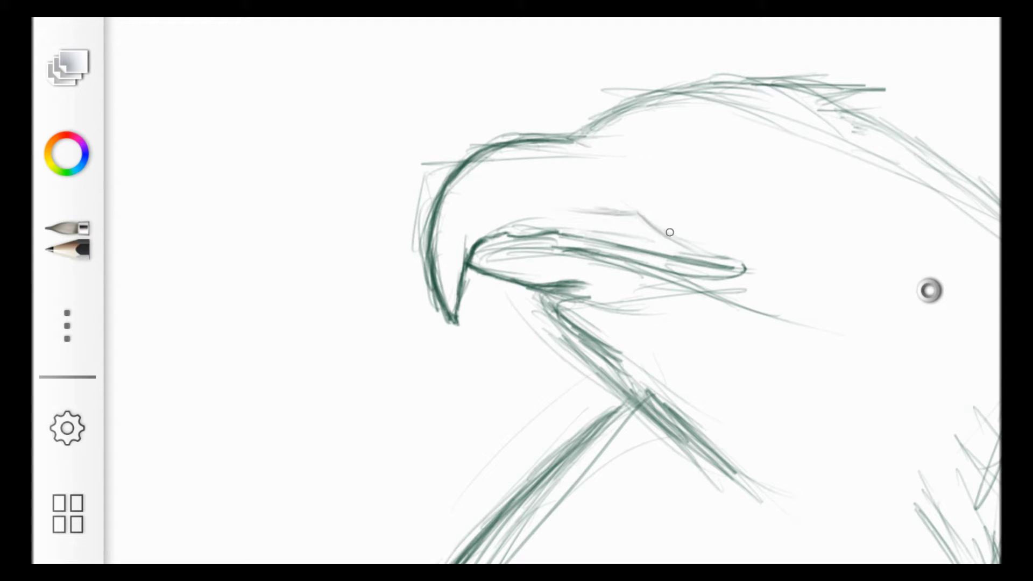
mouse_move(571, 133)
mouse_down()
mouse_move(742, 65)
mouse_move(855, 75)
mouse_up()
scroll(617, 90, down, 2)
Sketch the back-of-head contour down into the neck and shoulder curve.
mouse_move(616, 90)
mouse_down()
mouse_move(699, 99)
mouse_move(812, 229)
mouse_move(828, 355)
mouse_move(817, 414)
mouse_up()
drag(759, 379, 736, 514)
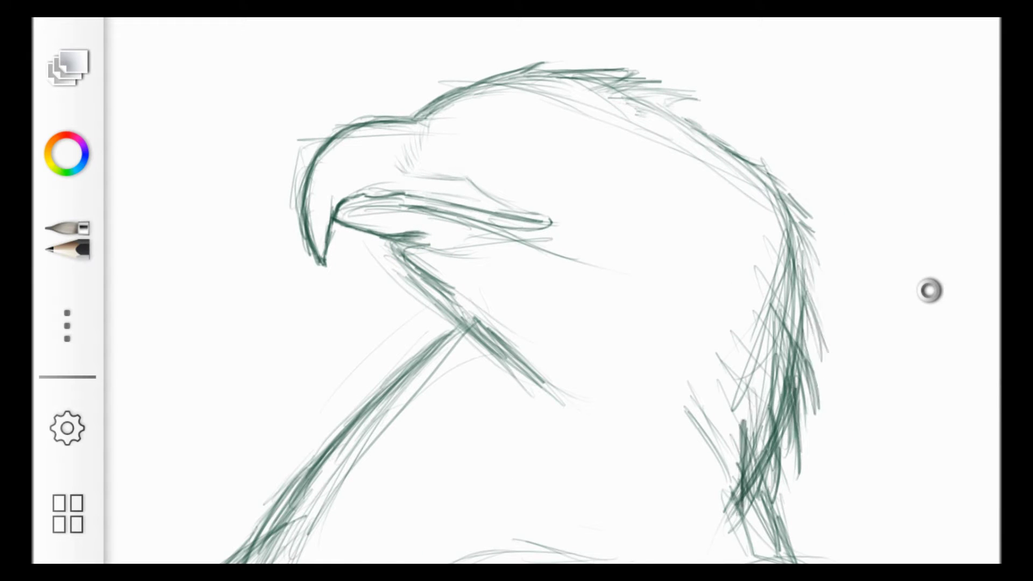
scroll(538, 290, down, 2)
drag(710, 408, 720, 486)
drag(630, 508, 708, 489)
drag(495, 562, 646, 497)
drag(645, 492, 783, 501)
drag(720, 487, 828, 562)
Thicken the left diagonal neck line, choose a new brush, and add lower-left neck strokes.
drag(434, 259, 491, 312)
drag(447, 288, 329, 418)
drag(414, 324, 277, 557)
mouse_move(285, 474)
mouse_down()
mouse_move(210, 545)
mouse_move(210, 560)
mouse_up()
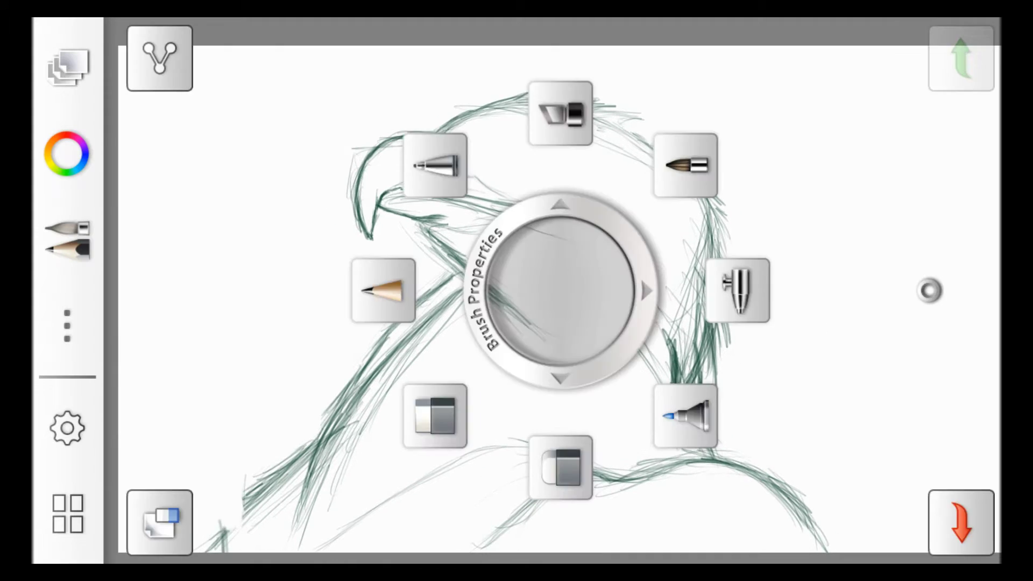
click(67, 239)
drag(285, 474, 134, 551)
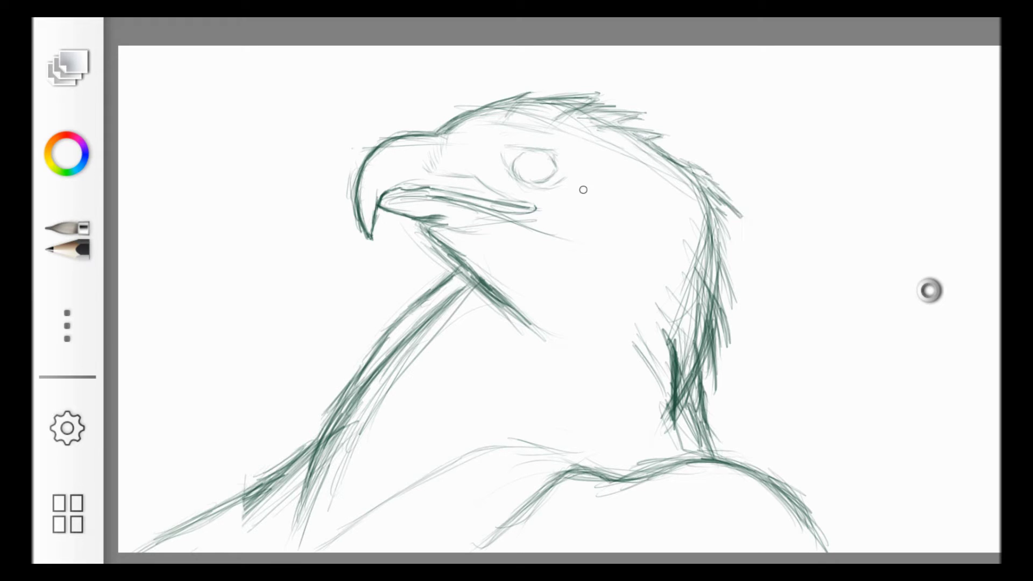
Erase the rough back-of-neck strokes and redraw them as feather strokes toward the shoulder.
drag(715, 218, 759, 251)
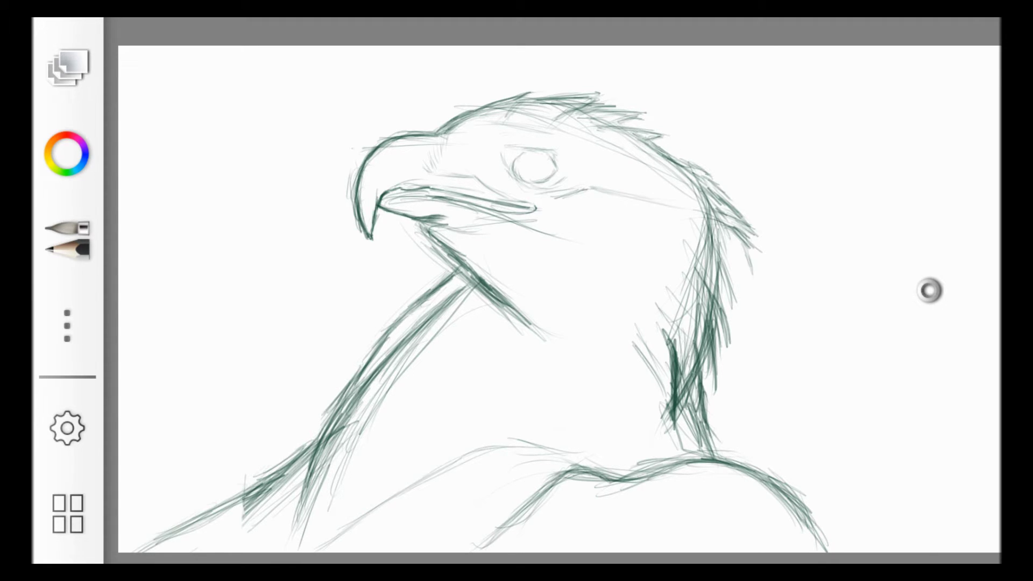
drag(700, 226, 678, 339)
drag(721, 269, 656, 377)
drag(710, 344, 667, 430)
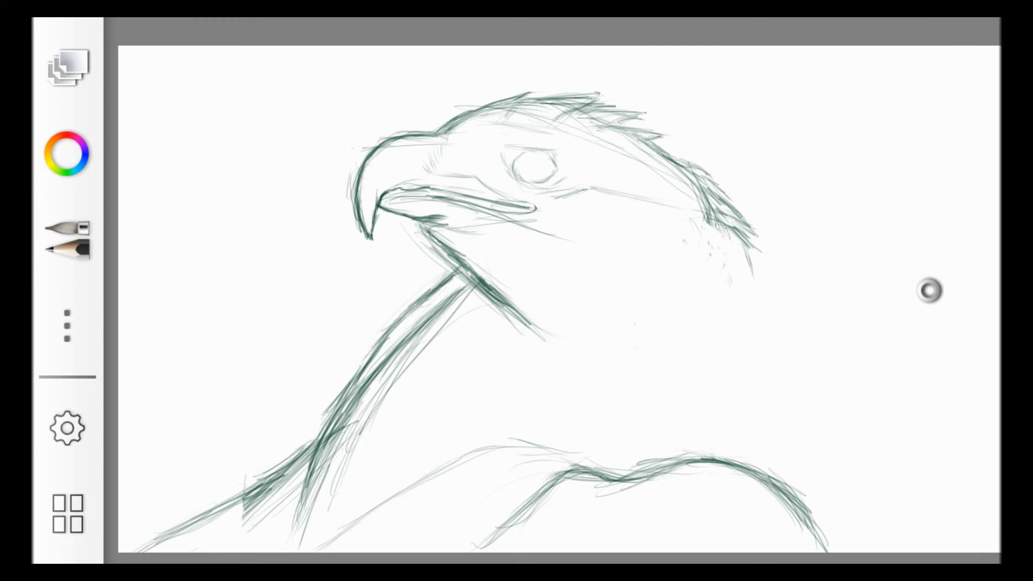
drag(755, 308, 712, 366)
drag(683, 333, 732, 419)
drag(750, 312, 774, 371)
drag(763, 462, 855, 549)
Zoom in and draw a V of dark neck feathers.
scroll(941, 344, up, 3)
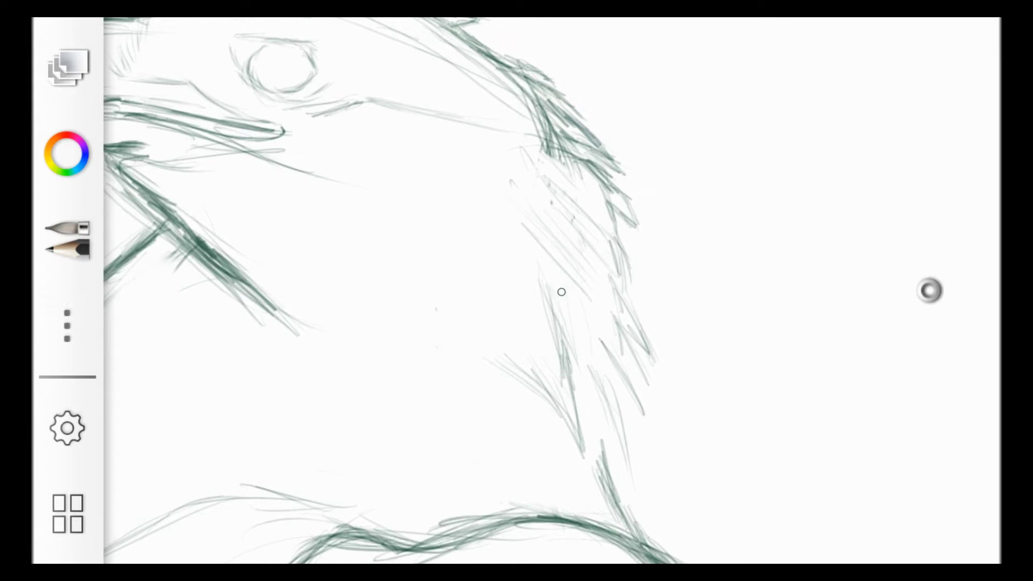
drag(462, 349, 584, 455)
drag(545, 277, 581, 425)
drag(508, 304, 554, 347)
drag(477, 323, 571, 374)
mouse_move(524, 285)
mouse_down()
mouse_move(574, 412)
mouse_move(560, 299)
mouse_up()
Add light and dark diagonal feather strokes across the neck.
drag(537, 243, 570, 310)
drag(560, 259, 654, 396)
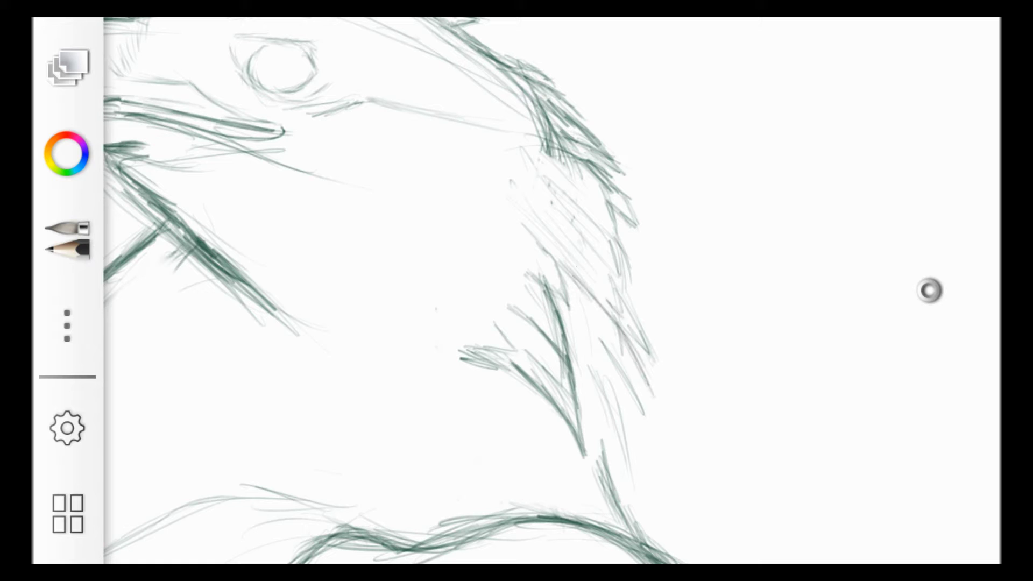
drag(609, 303, 659, 373)
drag(601, 269, 634, 309)
drag(543, 212, 614, 287)
drag(619, 329, 643, 417)
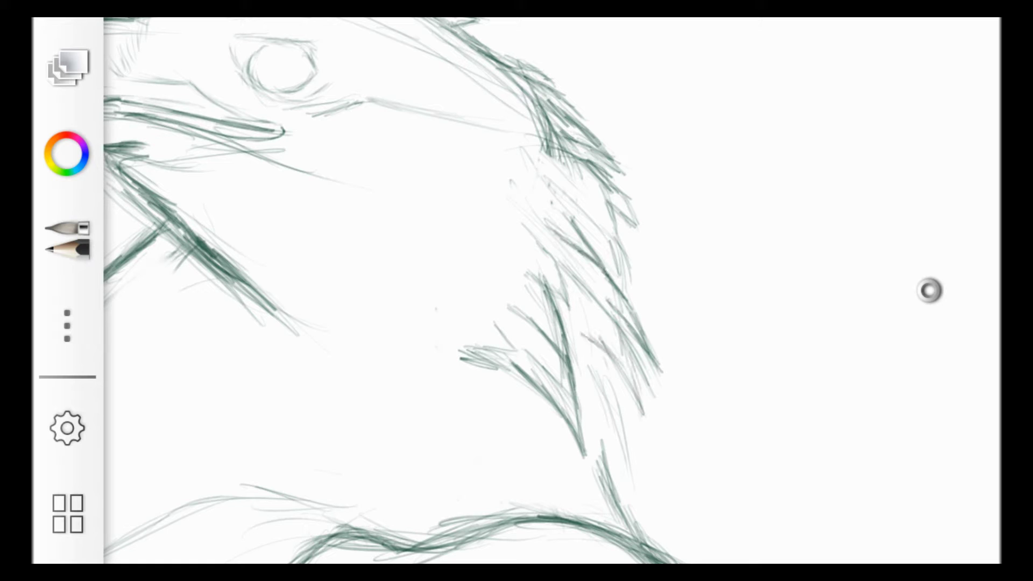
drag(591, 359, 632, 457)
drag(595, 408, 617, 480)
mouse_move(576, 199)
mouse_down()
mouse_move(624, 245)
mouse_move(637, 293)
mouse_up()
mouse_move(548, 164)
mouse_down()
mouse_move(619, 209)
mouse_move(436, 175)
mouse_up()
Zoom out and draw a brow line with feathers along the upper head.
scroll(591, 215, down, 3)
drag(525, 195, 376, 186)
drag(560, 161, 446, 88)
drag(386, 99, 321, 96)
drag(365, 114, 318, 119)
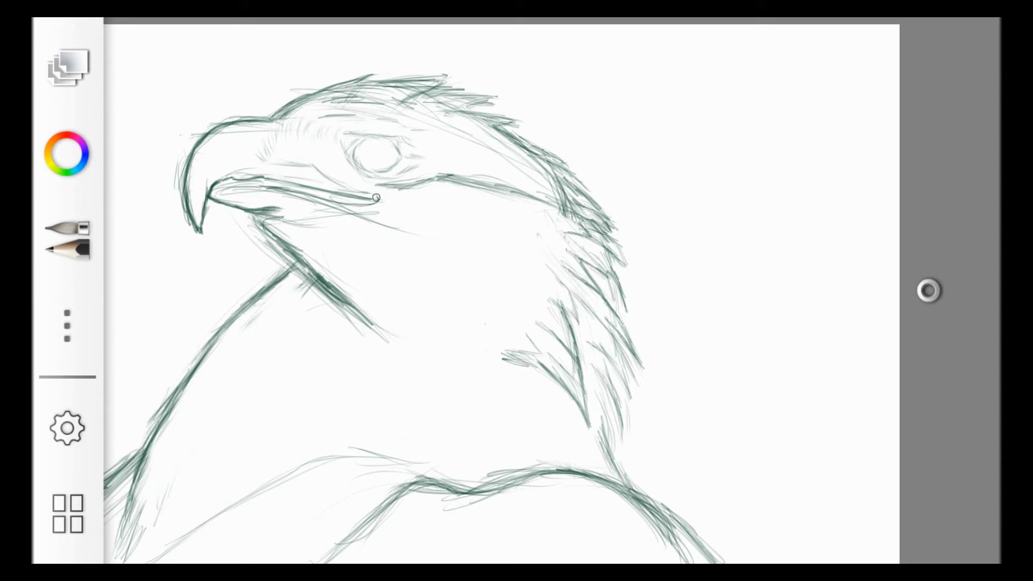
Sketch light feather strokes down the neck, chest and shoulder.
mouse_move(250, 222)
mouse_down()
mouse_move(317, 279)
mouse_move(263, 395)
mouse_up()
drag(301, 344, 255, 416)
drag(279, 420, 239, 506)
drag(376, 361, 350, 460)
drag(432, 398, 468, 470)
scroll(462, 409, down, 2)
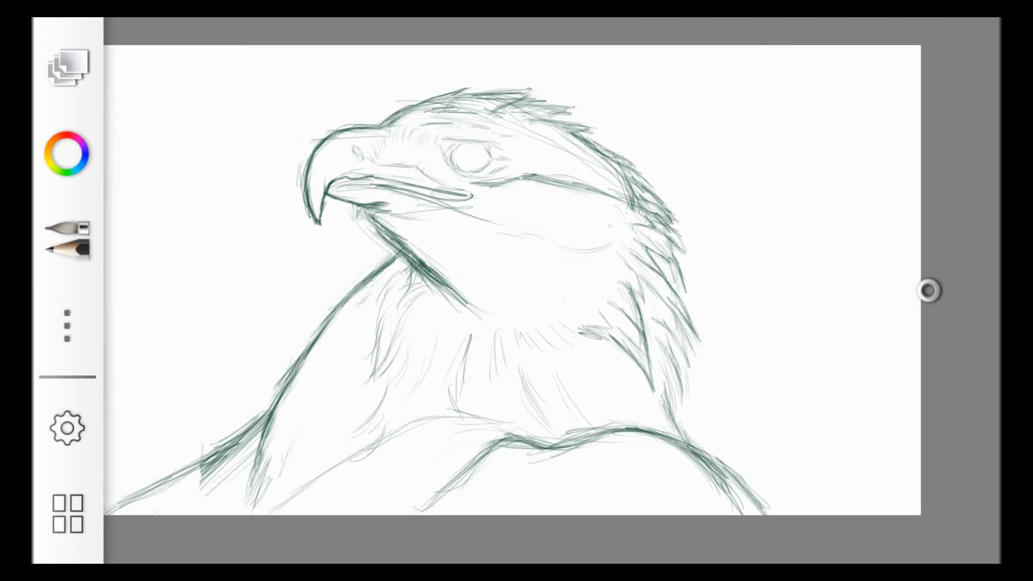
mouse_move(295, 401)
mouse_down()
mouse_move(256, 491)
mouse_move(161, 506)
mouse_up()
drag(390, 428, 515, 411)
drag(336, 448, 279, 508)
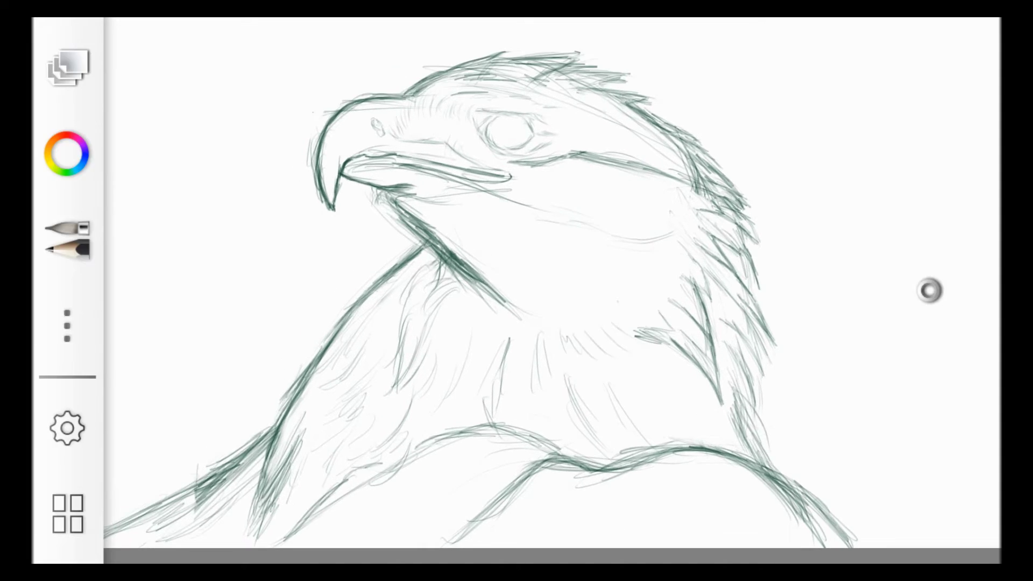
Pick a grey-green colour and airbrush soft shading into the canvas corners.
click(66, 153)
mouse_move(203, 69)
mouse_down()
mouse_move(141, 162)
mouse_move(150, 161)
mouse_up()
drag(286, 70, 150, 291)
drag(775, 75, 957, 232)
drag(818, 484, 953, 473)
Add more soft grey-green shading around the eagle, on the left and top-left.
drag(860, 457, 953, 474)
scroll(554, 296, down, 2)
drag(607, 119, 742, 237)
drag(178, 237, 226, 409)
drag(377, 102, 290, 226)
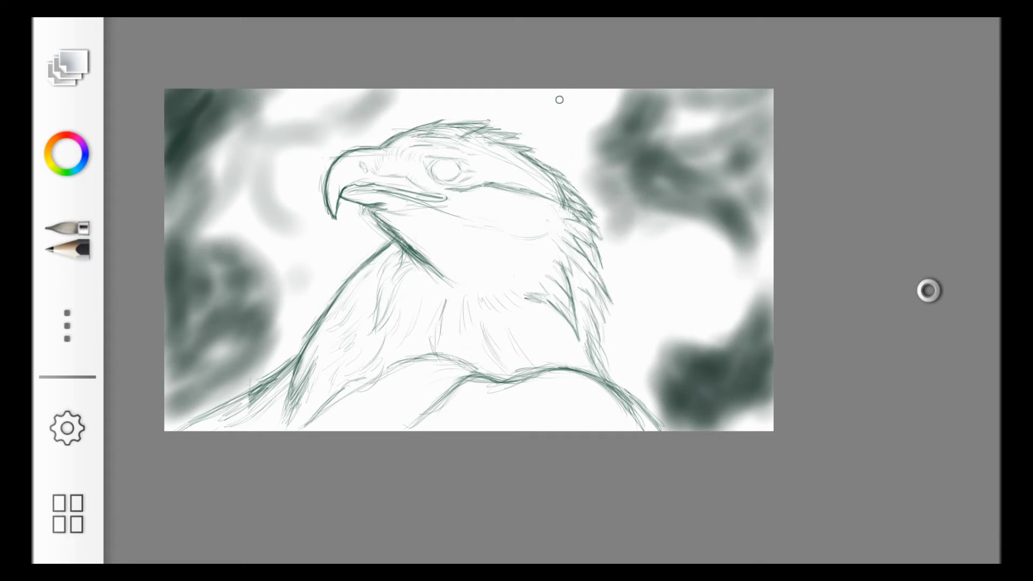
scroll(425, 145, up, 1)
Darken the upper eyelid line and change the stroke colour to a dark yellow-brown.
scroll(425, 145, up, 5)
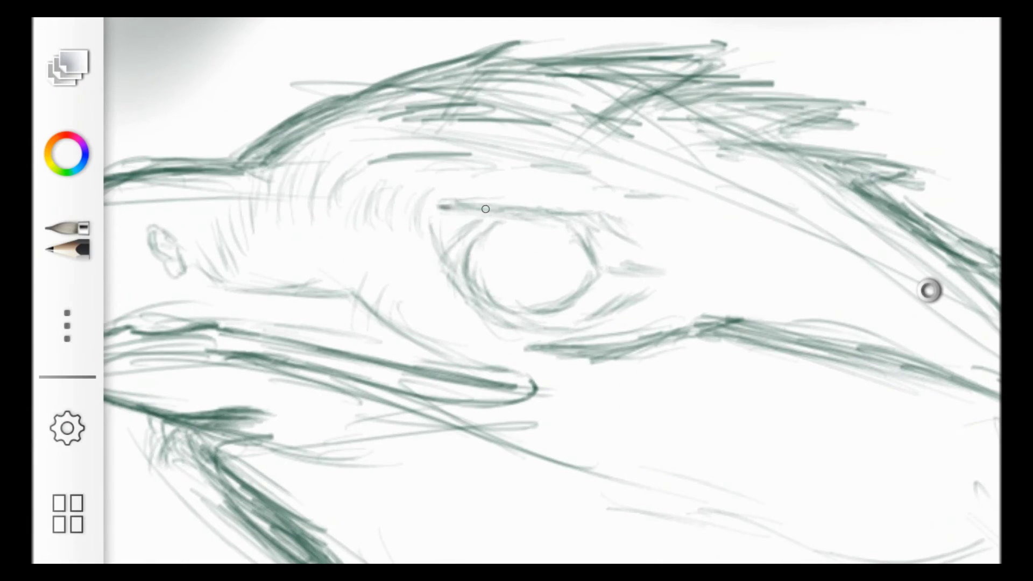
drag(442, 215, 562, 217)
click(66, 153)
drag(496, 397, 316, 275)
click(485, 214)
Trace the lower, inner and upper-right eyelids, shade the upper-left corner, and darken the upper lid.
mouse_move(450, 248)
mouse_down()
mouse_move(511, 299)
mouse_move(533, 335)
mouse_up()
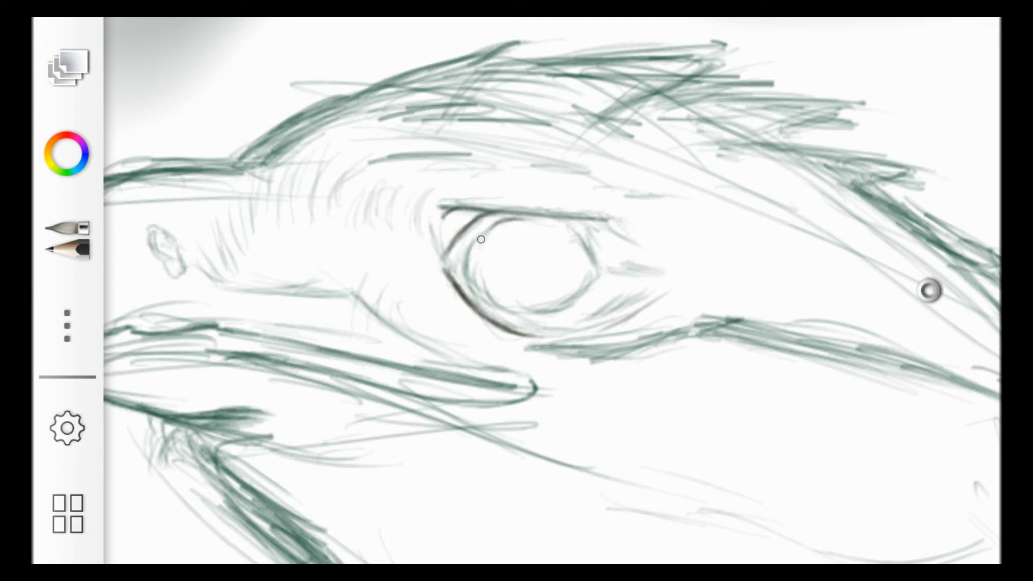
drag(495, 302, 567, 288)
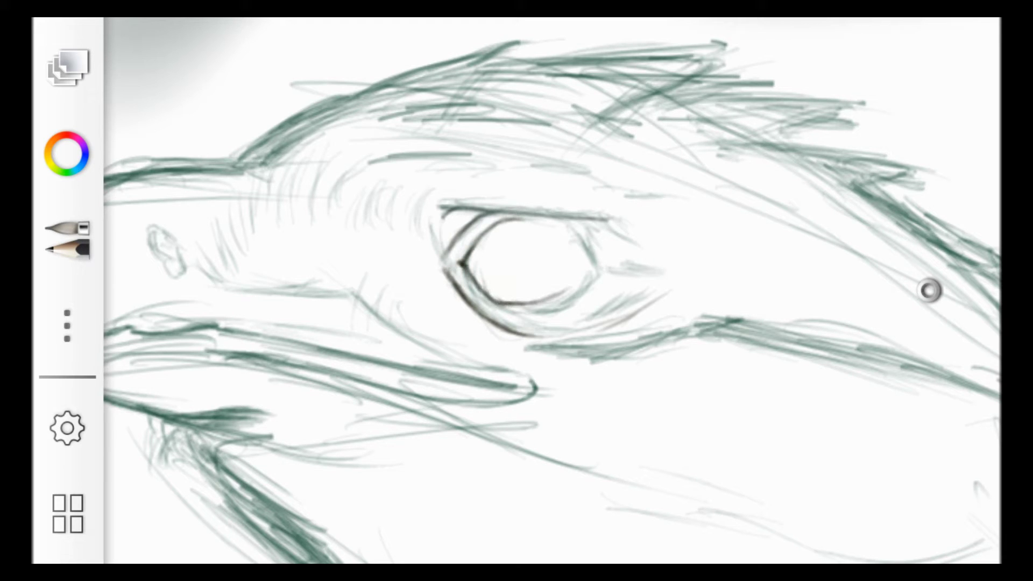
drag(535, 219, 591, 280)
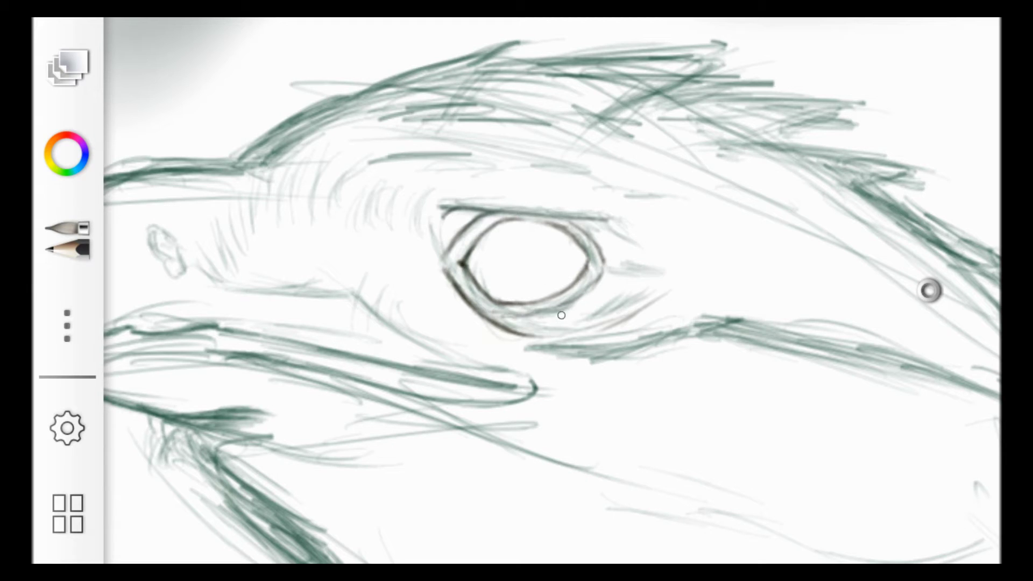
drag(580, 323, 618, 299)
mouse_move(476, 212)
mouse_down()
mouse_move(446, 231)
mouse_move(446, 255)
mouse_up()
drag(494, 209, 610, 222)
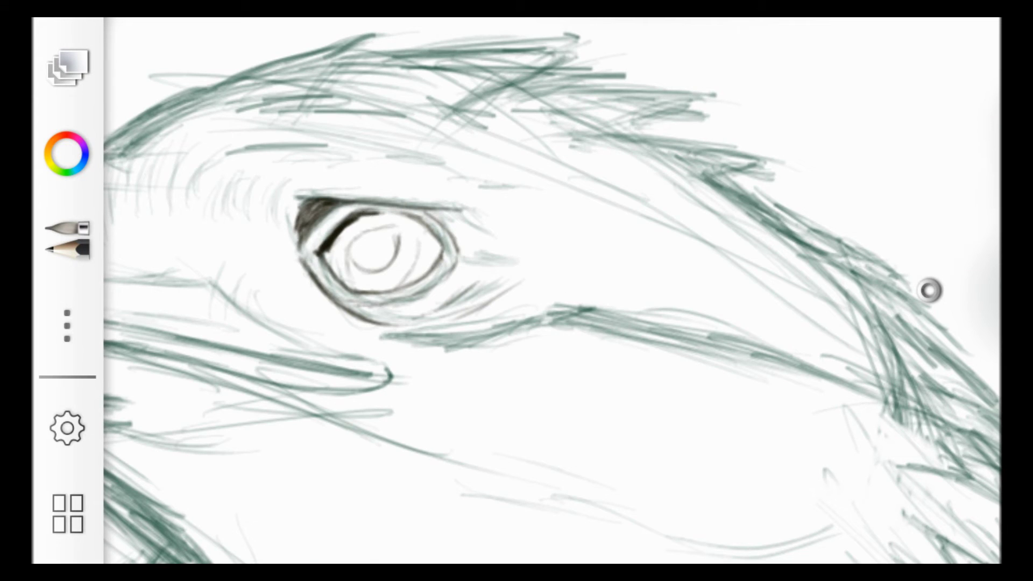
Darken the upper lid's left end, shade inside the eye, and fill the iris and pupil dark.
drag(356, 213, 413, 220)
mouse_move(340, 273)
mouse_down()
mouse_move(326, 247)
mouse_move(377, 218)
mouse_move(517, 177)
mouse_up()
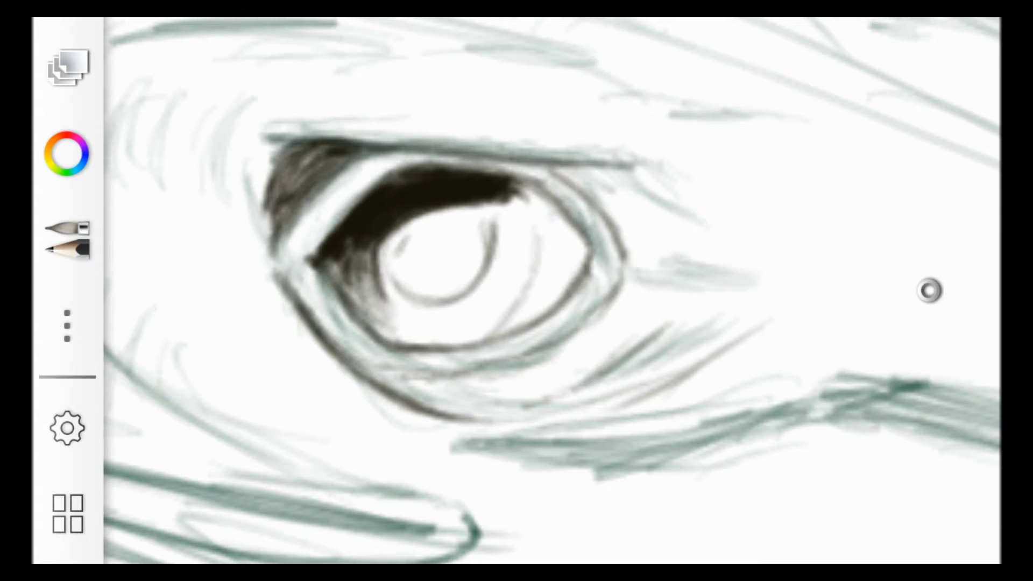
mouse_move(396, 271)
mouse_down()
mouse_move(430, 237)
mouse_move(478, 252)
mouse_up()
drag(473, 204, 484, 275)
mouse_move(490, 237)
mouse_down()
mouse_move(452, 301)
mouse_move(393, 258)
mouse_move(414, 298)
mouse_up()
mouse_move(393, 258)
mouse_down()
mouse_move(468, 301)
mouse_move(479, 248)
mouse_up()
Darken the upper-right lid and shade the eye to the right of the iris.
mouse_move(511, 180)
mouse_down()
mouse_move(564, 214)
mouse_move(581, 274)
mouse_up()
mouse_move(500, 218)
mouse_down()
mouse_move(543, 280)
mouse_move(473, 338)
mouse_up()
drag(565, 202, 538, 291)
mouse_move(578, 252)
mouse_down()
mouse_move(538, 314)
mouse_move(519, 314)
mouse_up()
Deepen shading along the eye's inner edge, upper corner and top eyelid.
scroll(516, 290, down, 5)
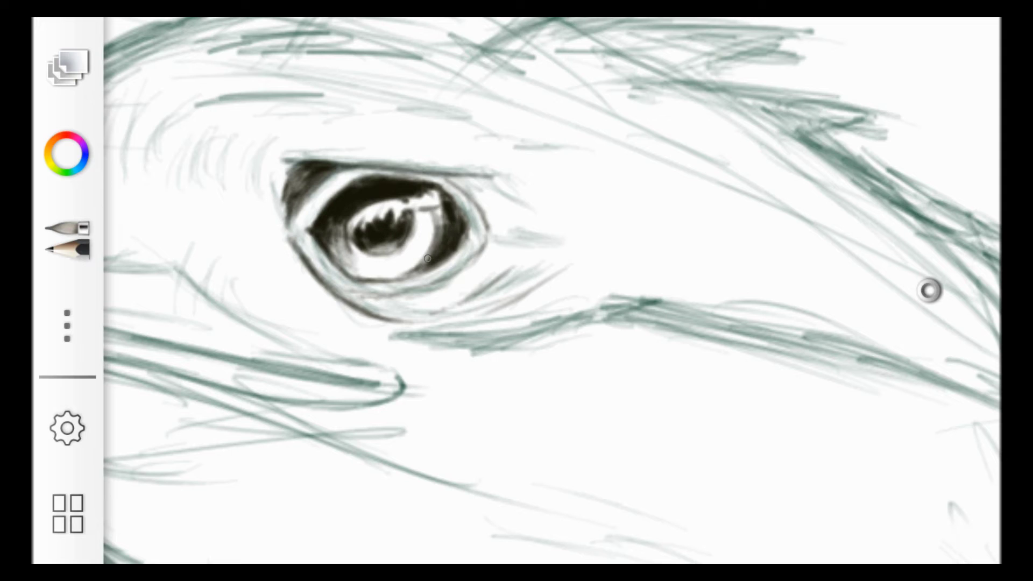
drag(468, 247, 478, 236)
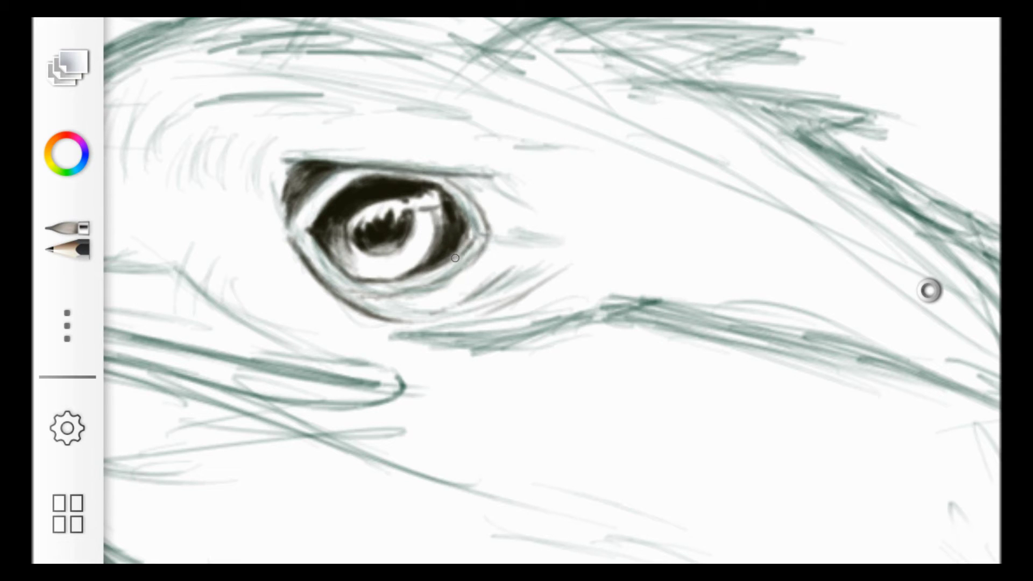
mouse_move(463, 186)
mouse_down()
mouse_move(497, 174)
mouse_move(508, 193)
mouse_up()
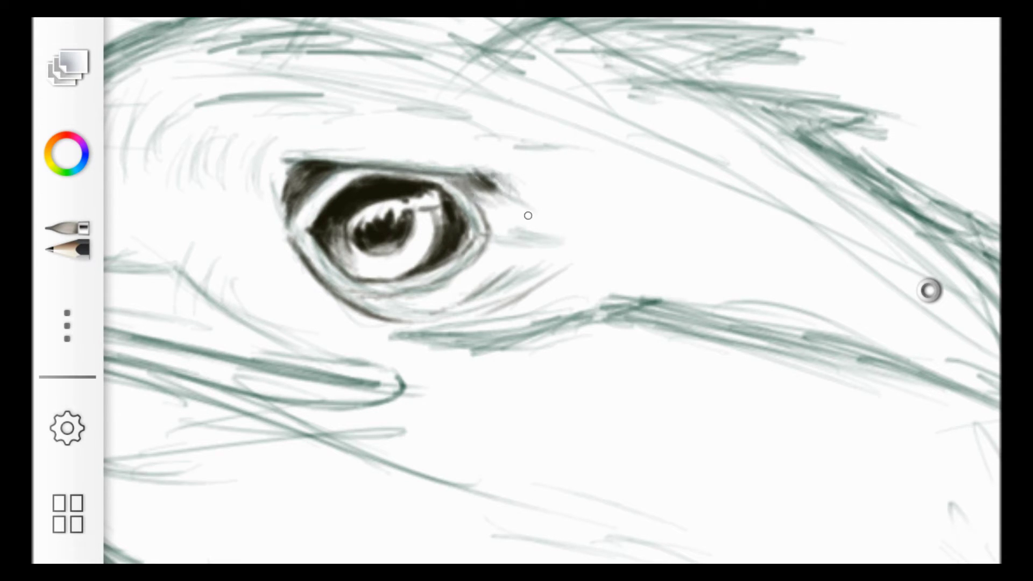
drag(317, 151, 406, 155)
scroll(462, 237, down, 5)
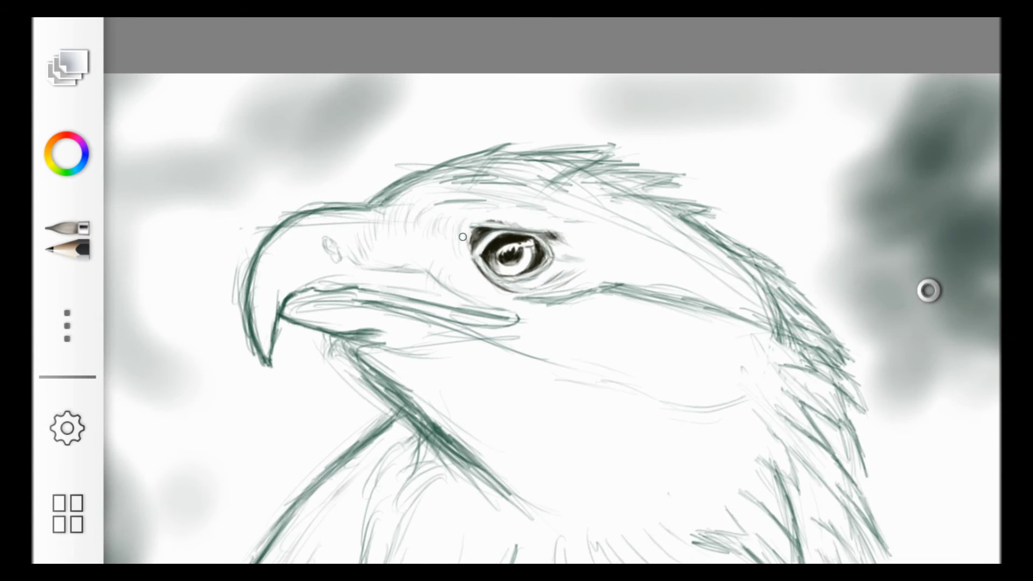
Touch up the beak tip and paint out stray lines left of, outside and above the beak.
scroll(929, 291, down, 3)
scroll(929, 290, up, 5)
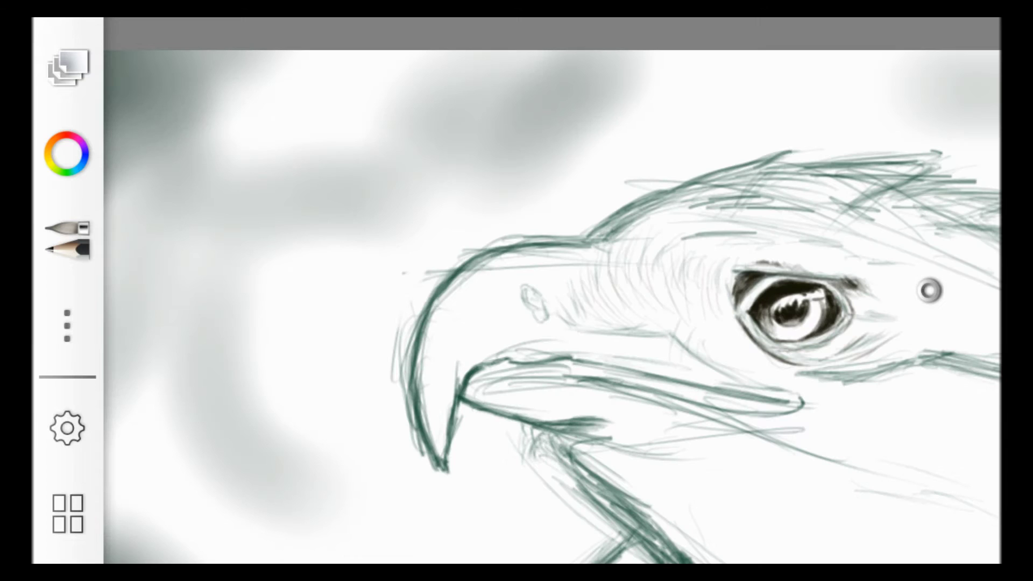
drag(465, 399, 446, 473)
click(66, 154)
drag(398, 323, 401, 395)
drag(408, 355, 430, 468)
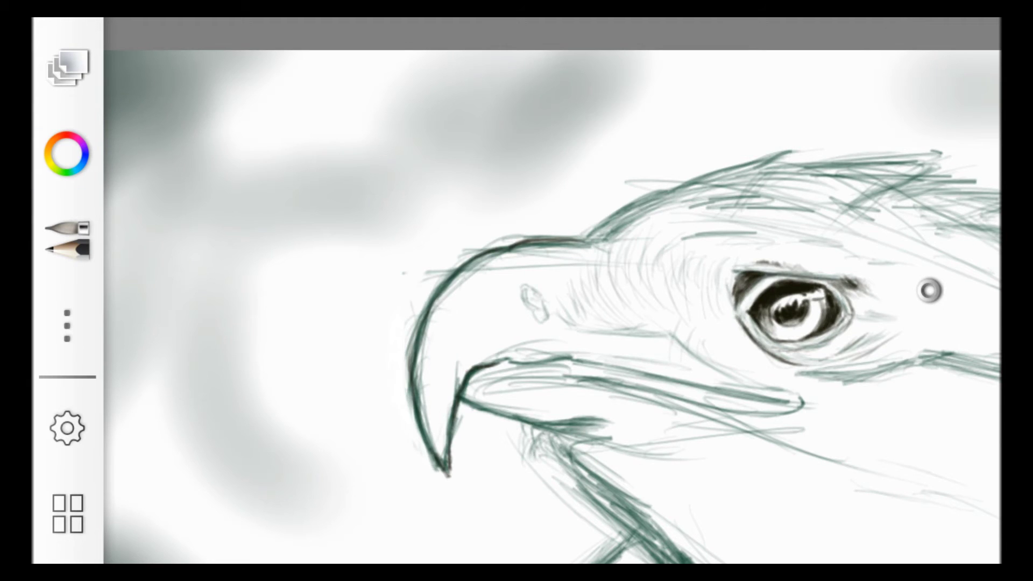
scroll(928, 290, up, 3)
drag(336, 516, 537, 78)
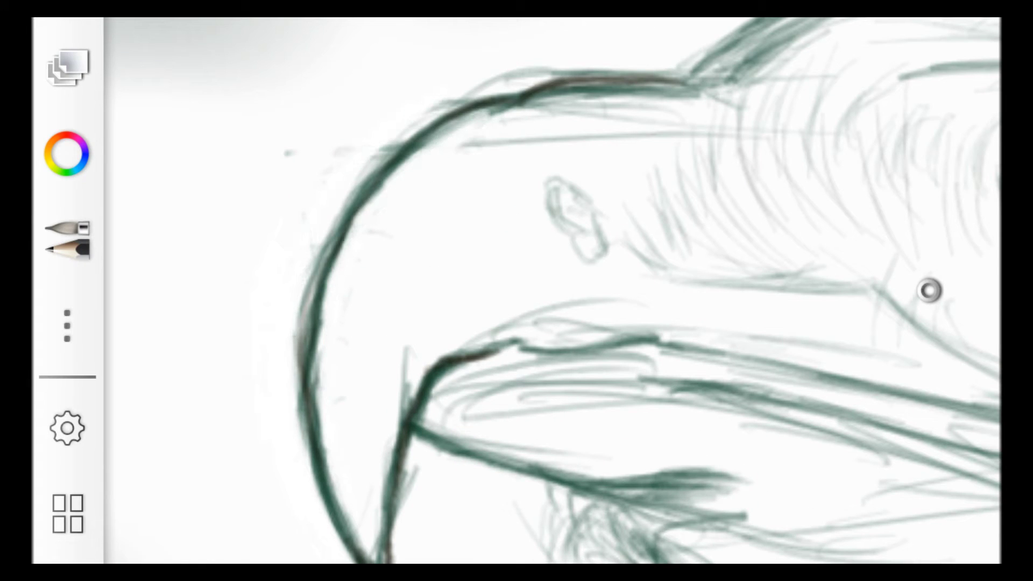
drag(409, 156, 624, 94)
drag(462, 142, 683, 89)
scroll(928, 291, down, 3)
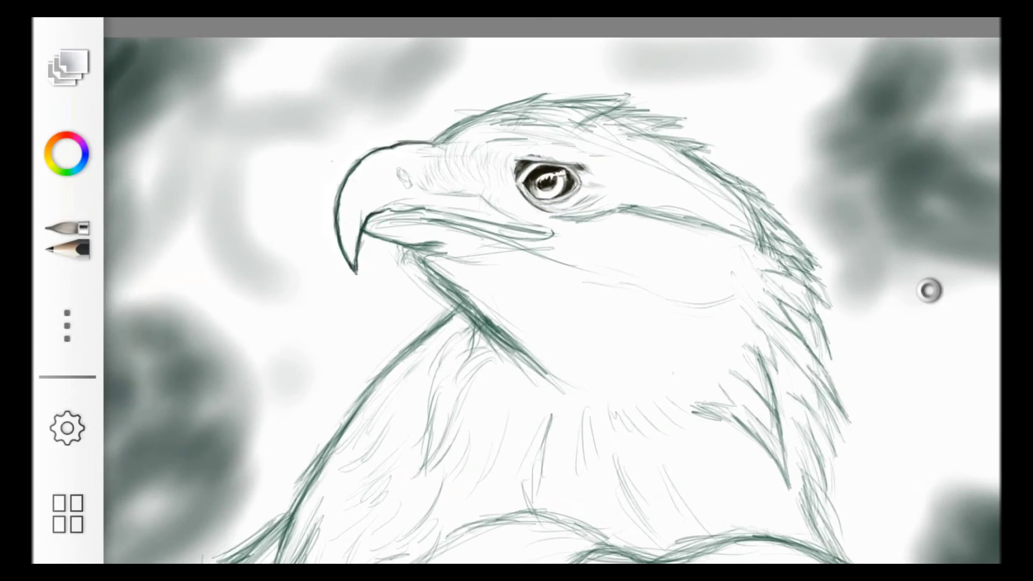
scroll(928, 290, down, 2)
scroll(928, 291, up, 3)
Pick a new dark colour and darken the beak's outer curve outline.
click(67, 154)
click(459, 150)
click(526, 385)
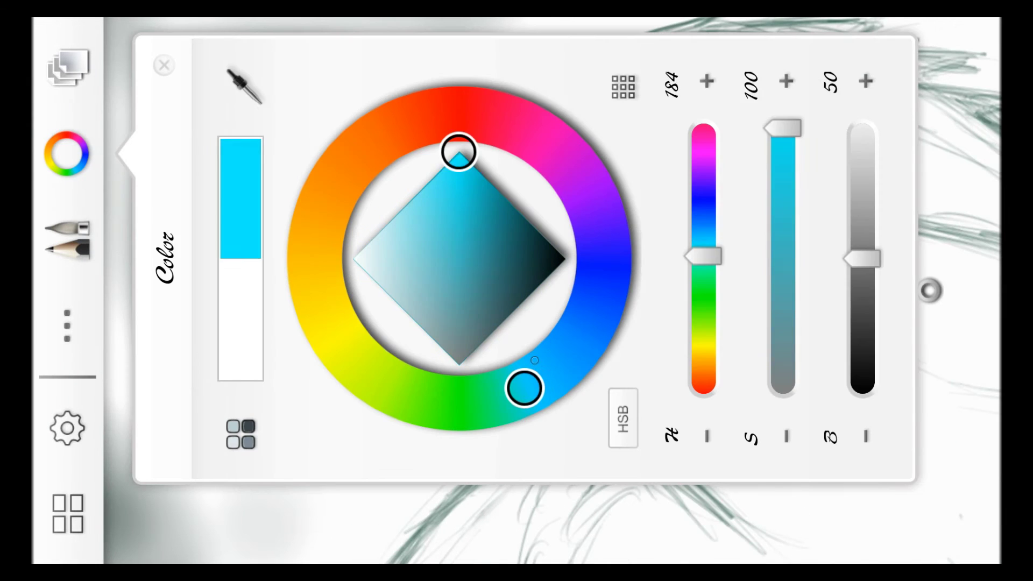
click(67, 153)
scroll(928, 290, up, 3)
drag(385, 460, 315, 358)
drag(371, 431, 337, 351)
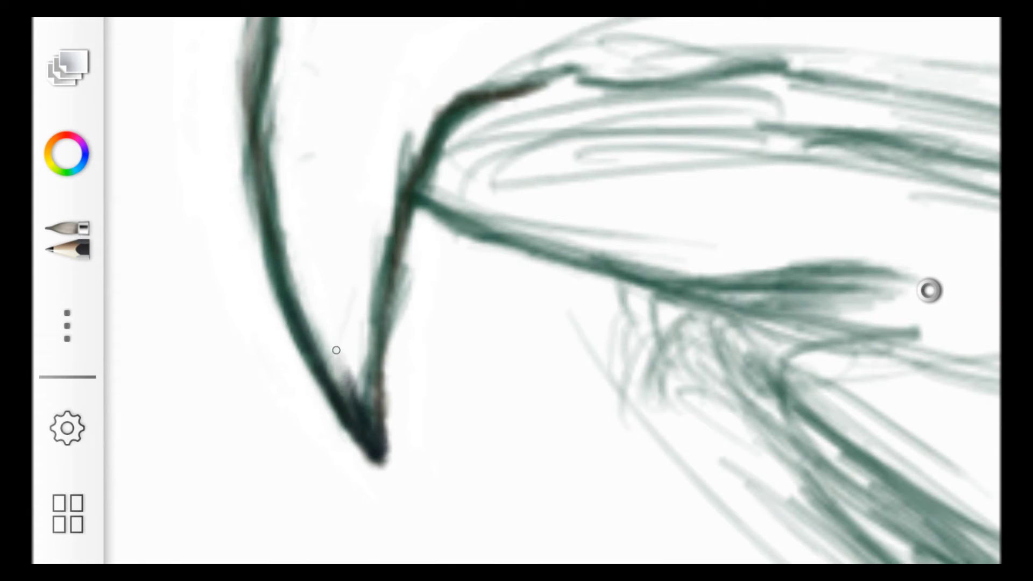
drag(350, 403, 264, 236)
drag(339, 357, 269, 207)
Extend the dark outline along the beak and its inner edge.
scroll(928, 290, left, 5)
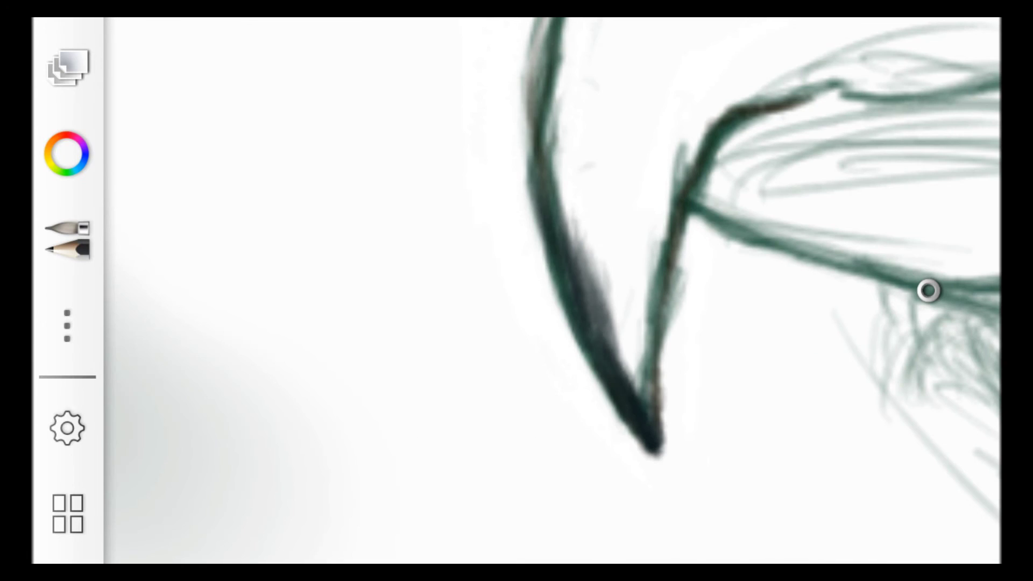
drag(613, 372, 529, 129)
drag(662, 441, 629, 306)
drag(638, 390, 605, 263)
scroll(928, 290, down, 3)
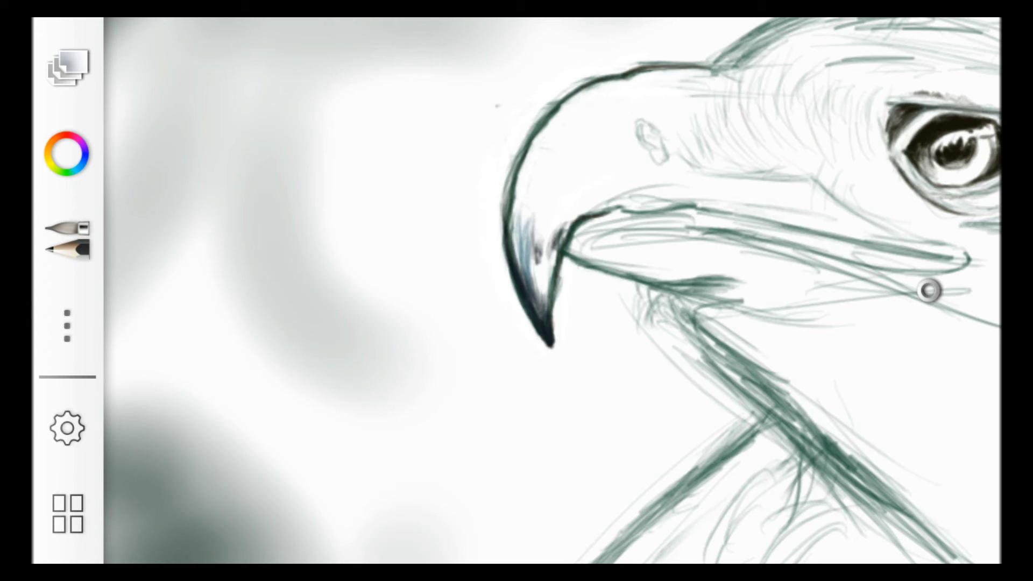
Shade the hooked beak tip in dark blue-grey, then lighter blue toward the cheek.
click(67, 153)
drag(527, 172, 511, 232)
mouse_move(506, 156)
mouse_down()
mouse_move(527, 268)
mouse_move(554, 299)
mouse_up()
drag(549, 261, 541, 293)
click(67, 153)
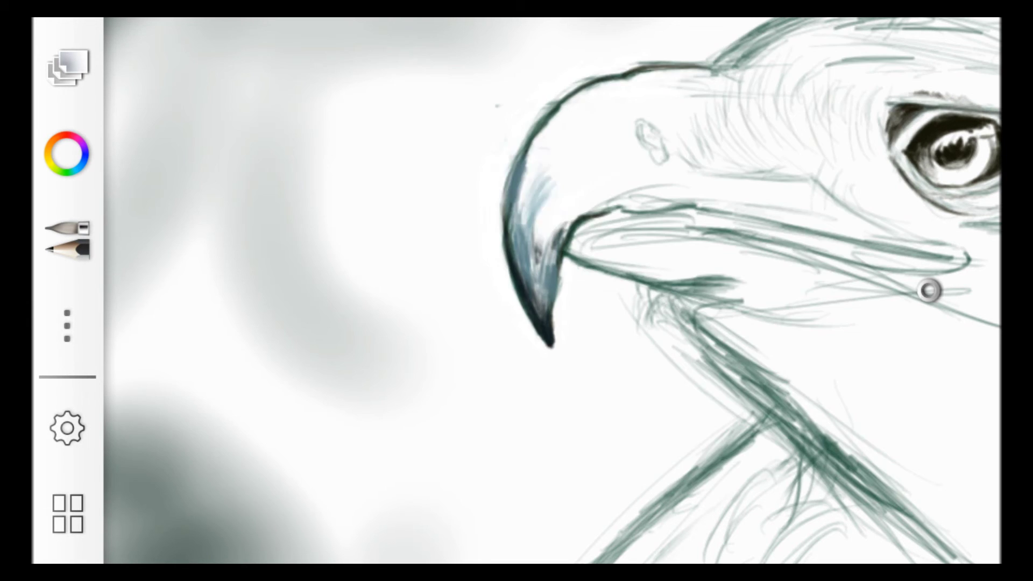
drag(532, 242, 617, 123)
click(66, 153)
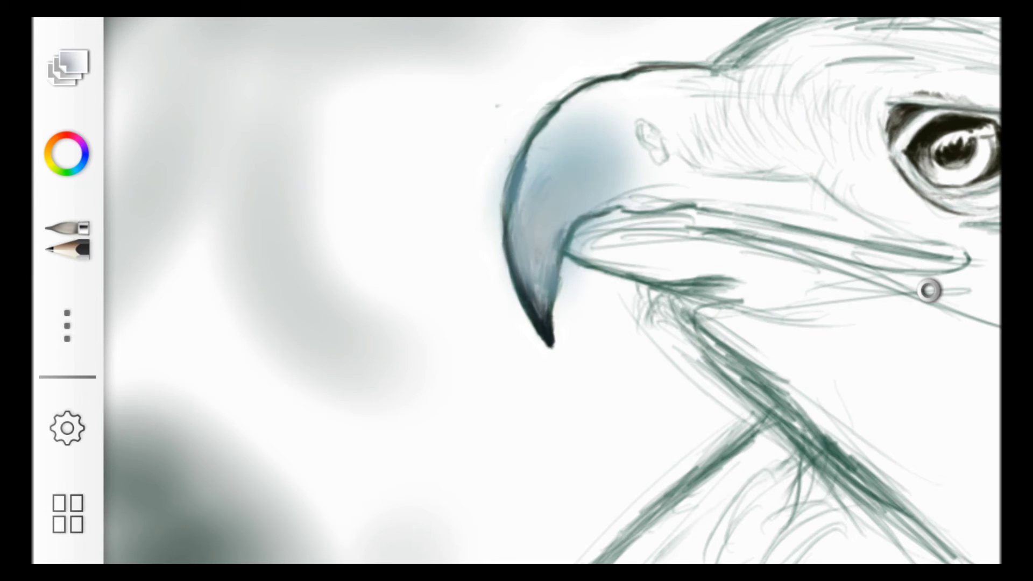
drag(554, 107, 699, 188)
Shade the upper beak and lower beak edge in pale yellow.
click(67, 153)
mouse_move(661, 91)
mouse_down()
mouse_move(675, 126)
mouse_move(710, 70)
mouse_move(581, 87)
mouse_up()
drag(640, 204, 845, 215)
click(67, 153)
drag(775, 212, 882, 232)
scroll(517, 291, down, 3)
drag(495, 267, 639, 278)
mouse_move(500, 277)
mouse_down()
mouse_move(514, 301)
mouse_move(409, 191)
mouse_move(392, 209)
mouse_move(430, 248)
mouse_up()
drag(409, 212, 433, 239)
Add darker blue-grey shading on the beak's tip, upper curve and near the cere.
click(67, 239)
click(493, 205)
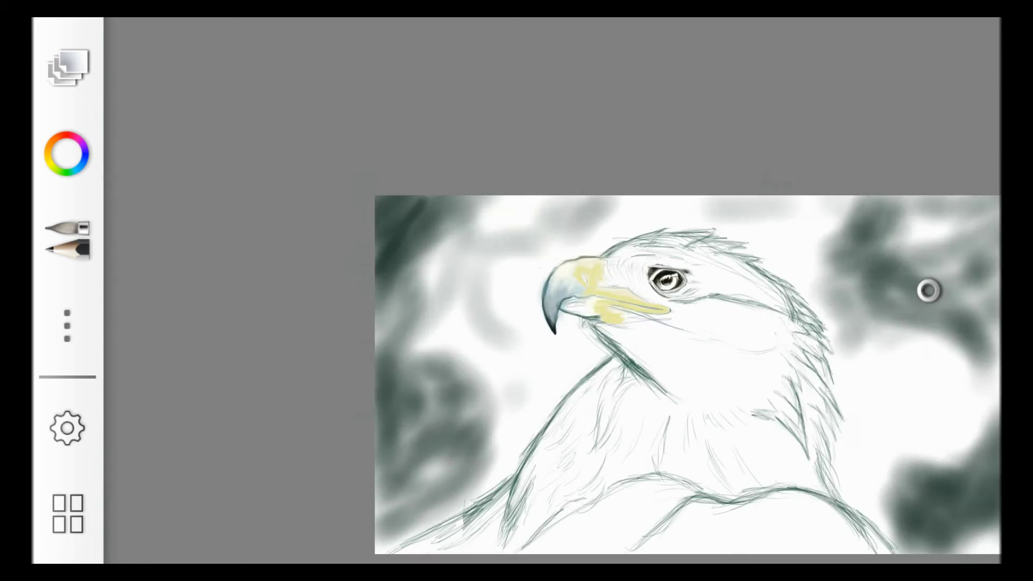
click(67, 154)
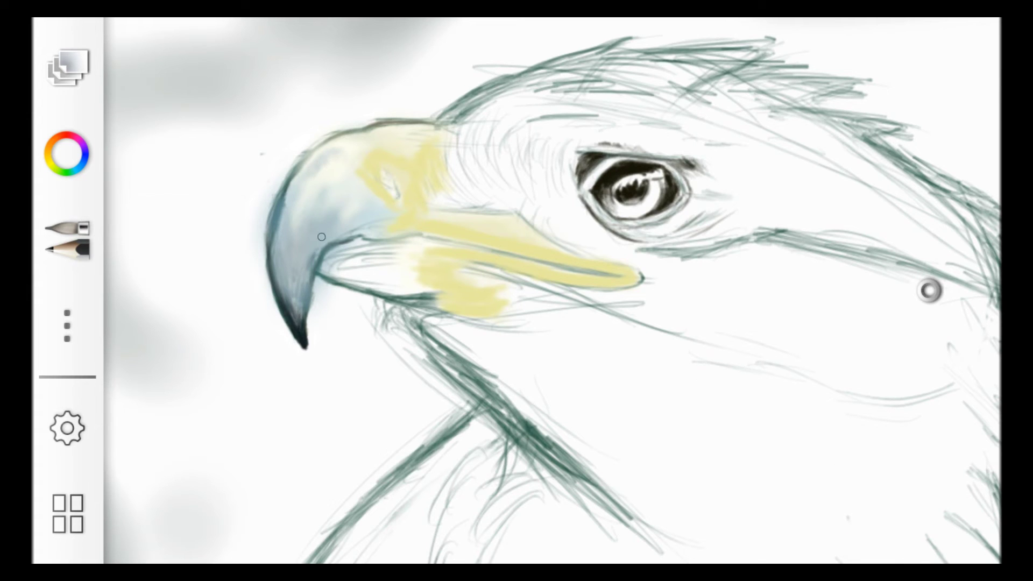
drag(341, 177, 342, 222)
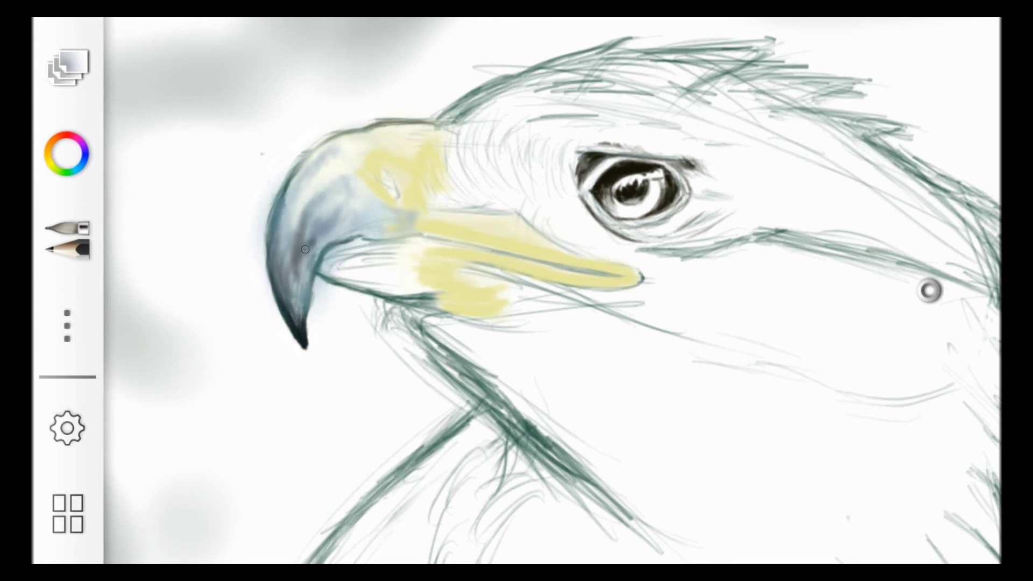
mouse_move(305, 249)
mouse_down()
mouse_move(316, 277)
mouse_move(293, 311)
mouse_up()
drag(299, 180, 280, 221)
drag(355, 202, 336, 234)
drag(374, 228, 404, 237)
Add dark grey shading to the lower beak and thicken its lower edge.
click(66, 153)
click(67, 237)
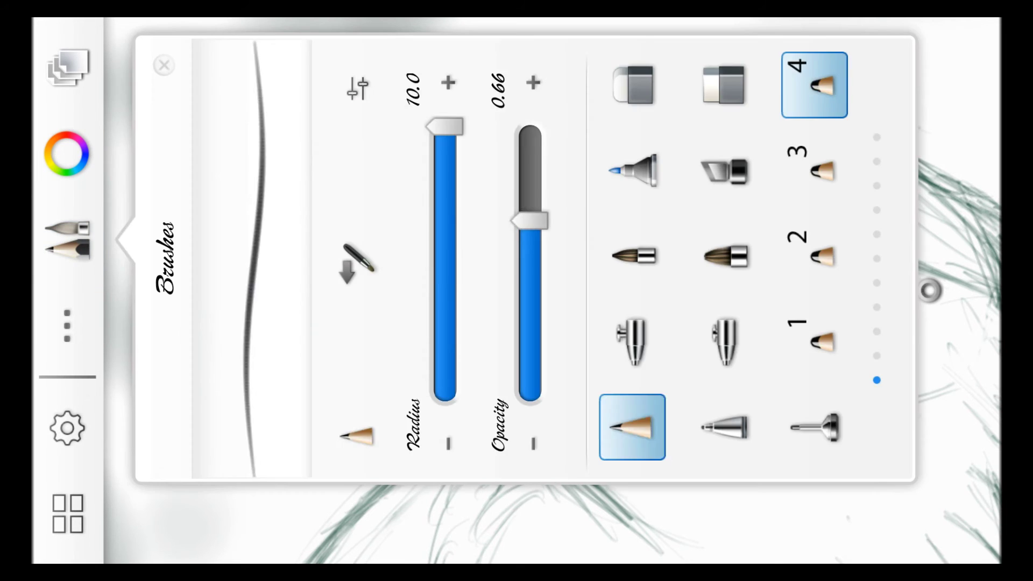
scroll(352, 397, up, 3)
drag(372, 286, 365, 349)
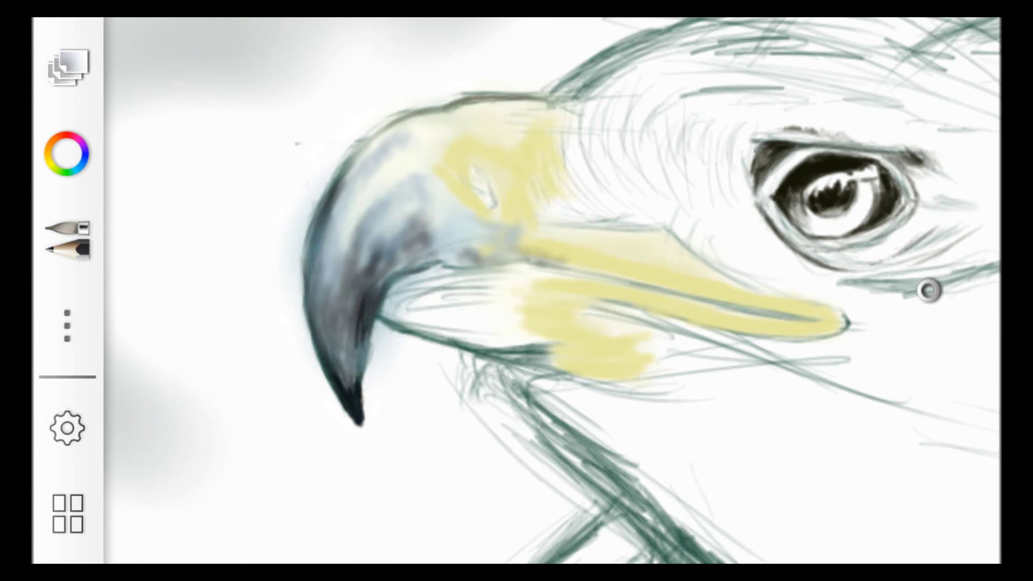
drag(418, 268, 377, 310)
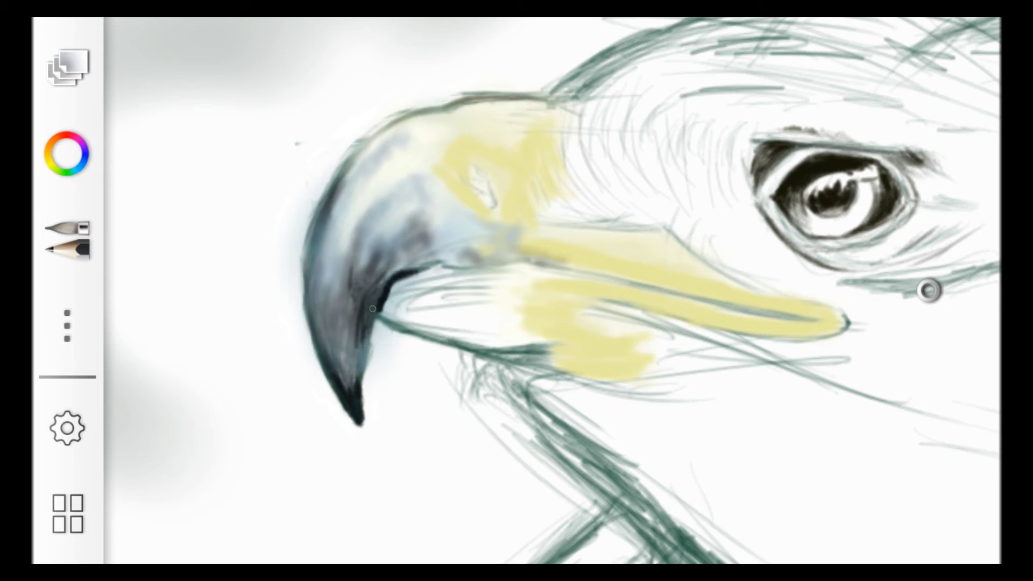
mouse_move(431, 339)
mouse_down()
mouse_move(438, 293)
mouse_move(548, 267)
mouse_move(653, 290)
mouse_up()
Hatch and fill the inside of the open mouth with dark paint.
drag(452, 273, 399, 300)
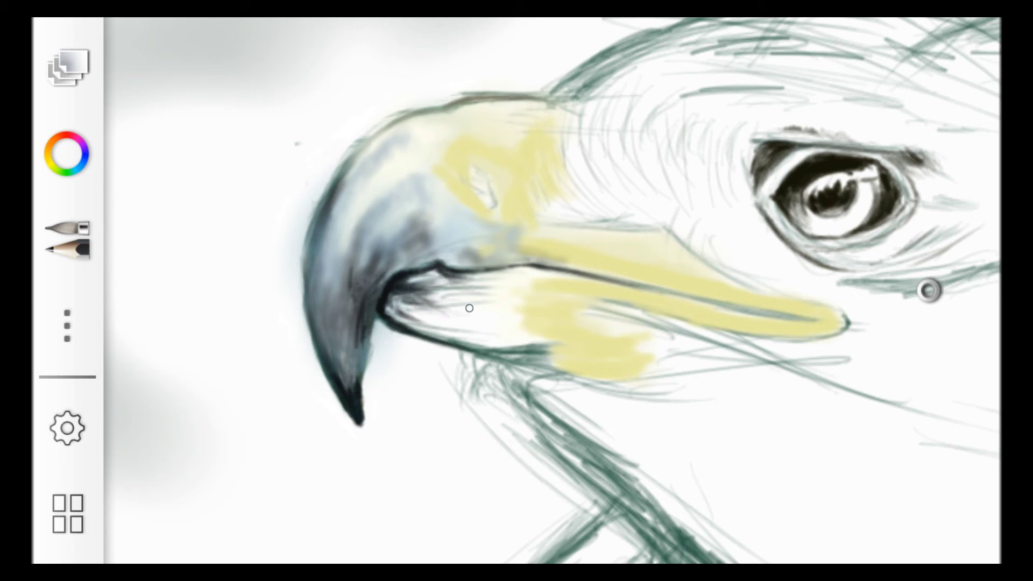
drag(486, 322, 401, 292)
drag(430, 338, 385, 315)
drag(474, 344, 390, 307)
drag(479, 323, 387, 295)
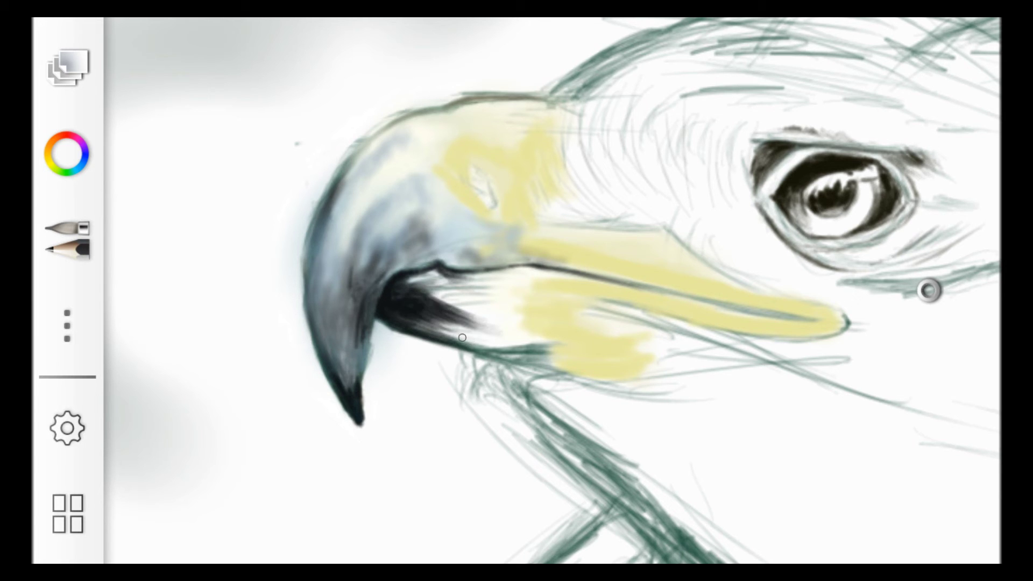
drag(501, 344, 407, 314)
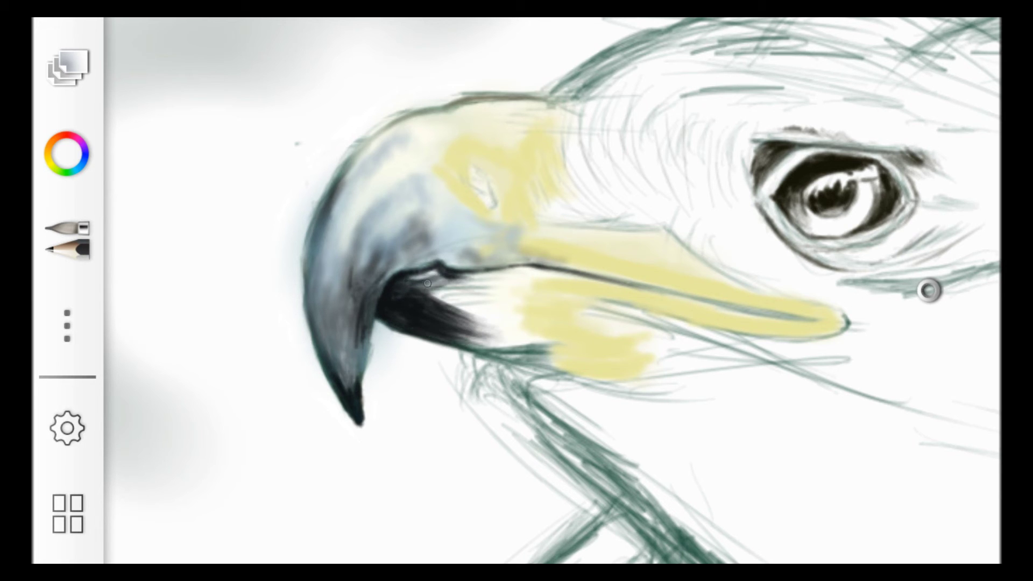
Darken the upper beak's mouth edge and smooth the shading under the mouth.
drag(456, 273, 530, 265)
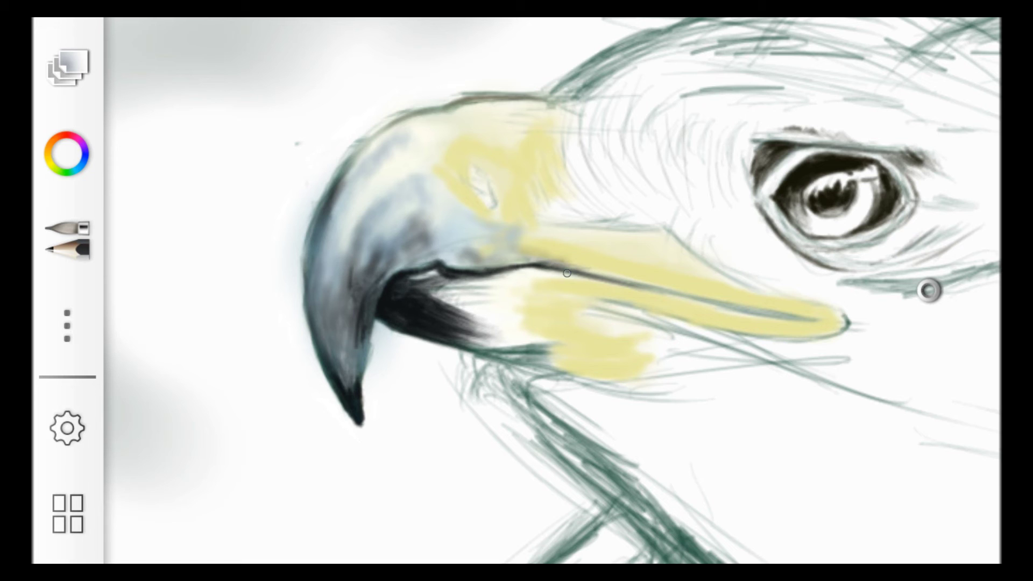
drag(513, 275, 710, 304)
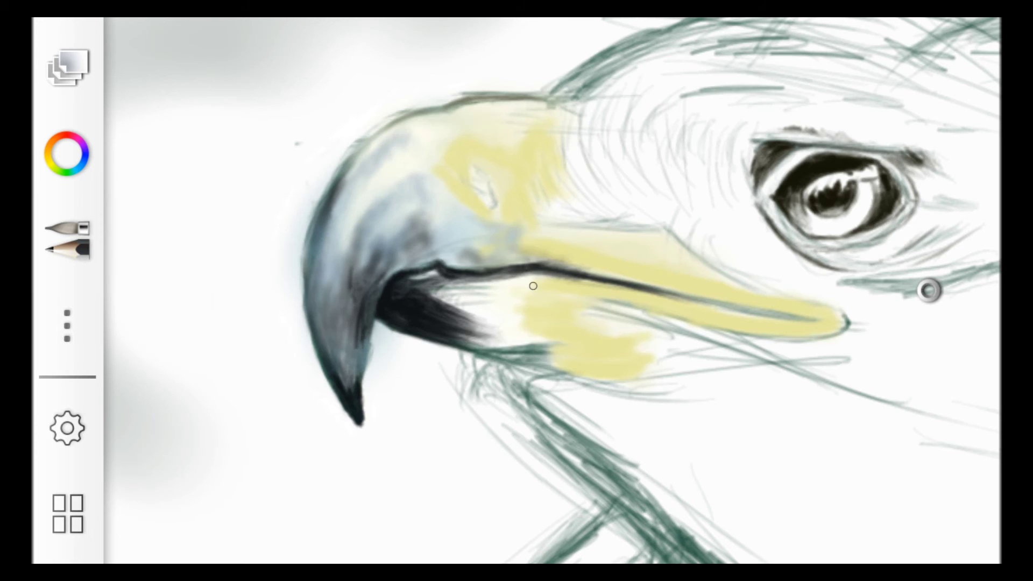
drag(456, 318, 530, 290)
mouse_move(436, 304)
mouse_down()
mouse_move(519, 283)
mouse_move(556, 304)
mouse_move(457, 297)
mouse_move(549, 336)
mouse_move(484, 291)
mouse_move(525, 293)
mouse_up()
mouse_move(447, 344)
mouse_down()
mouse_move(511, 329)
mouse_move(540, 336)
mouse_move(498, 323)
mouse_move(522, 345)
mouse_move(557, 341)
mouse_up()
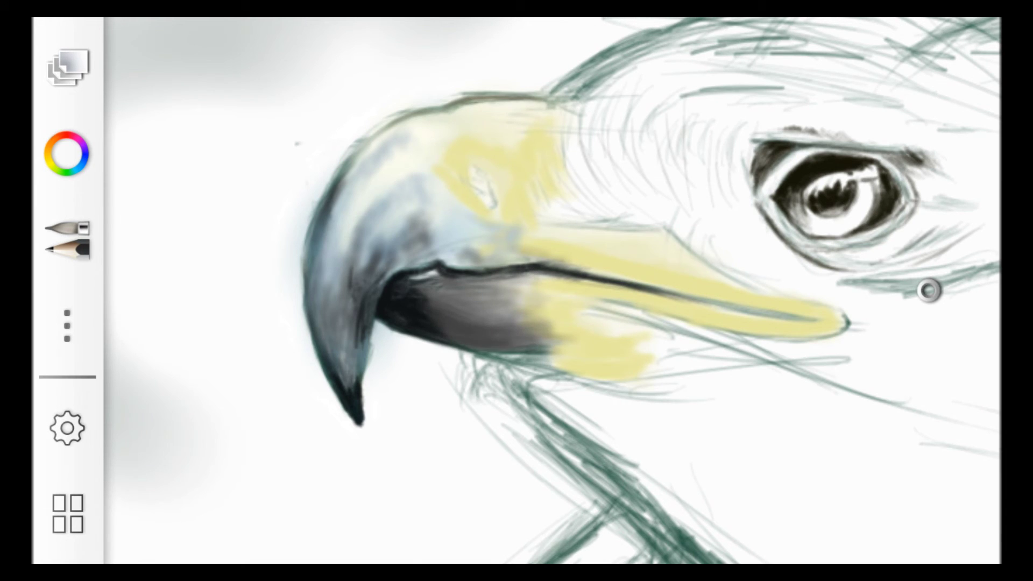
Stroke a dark shadow along the underside of the yellow beak.
scroll(514, 316, down, 3)
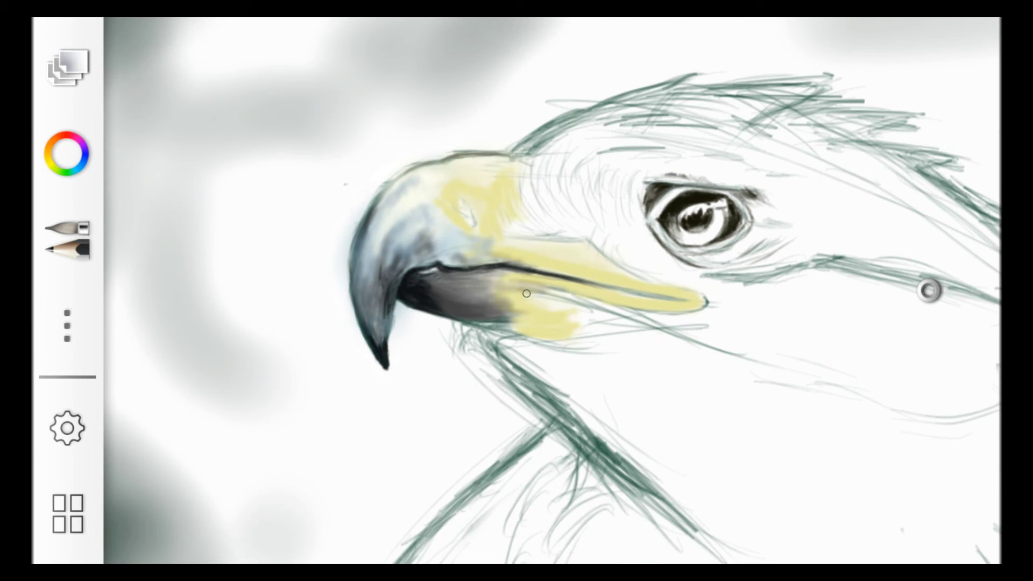
drag(529, 286, 643, 311)
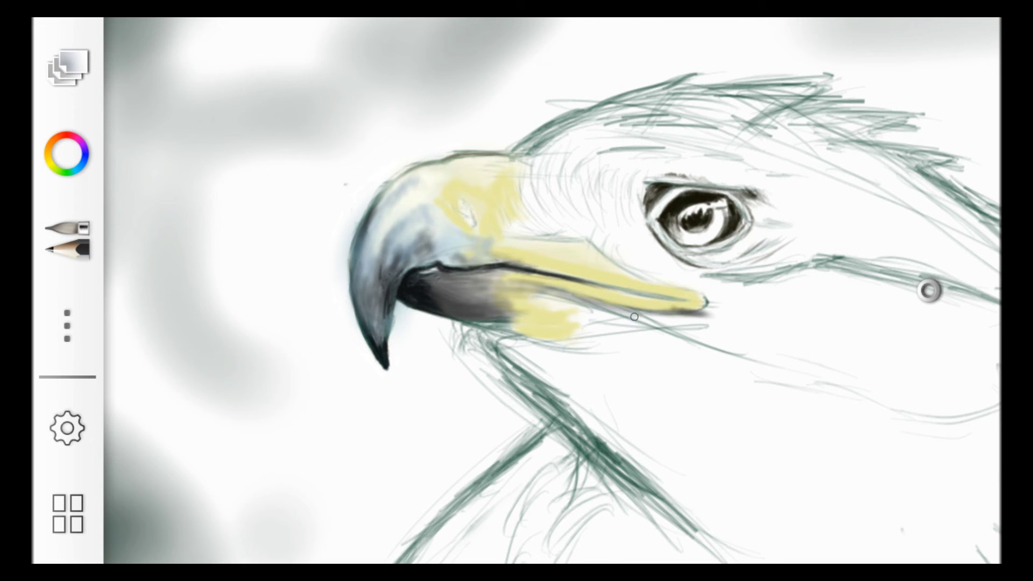
click(68, 239)
key(Escape)
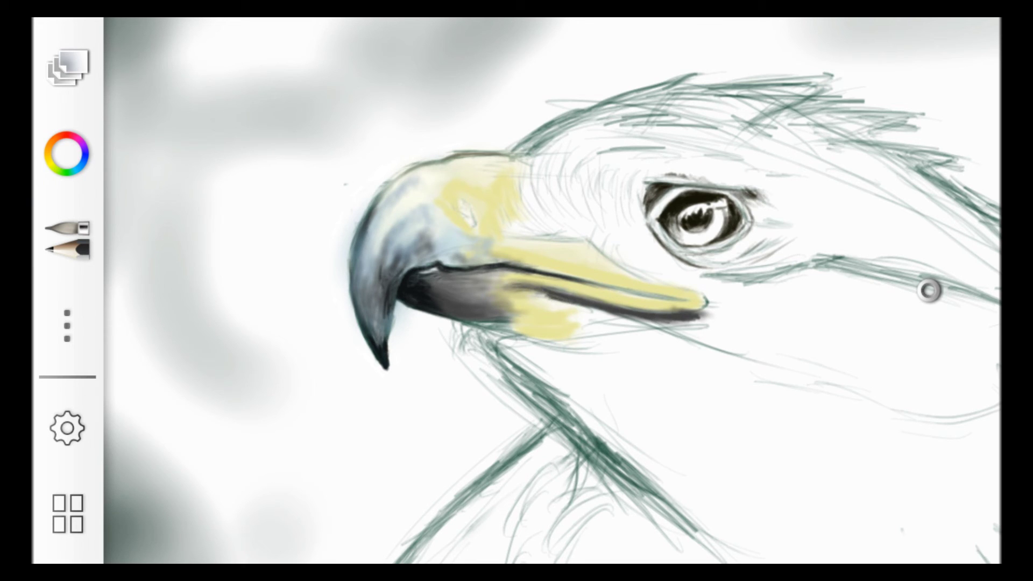
mouse_move(573, 293)
mouse_down()
mouse_move(694, 300)
mouse_move(669, 319)
mouse_up()
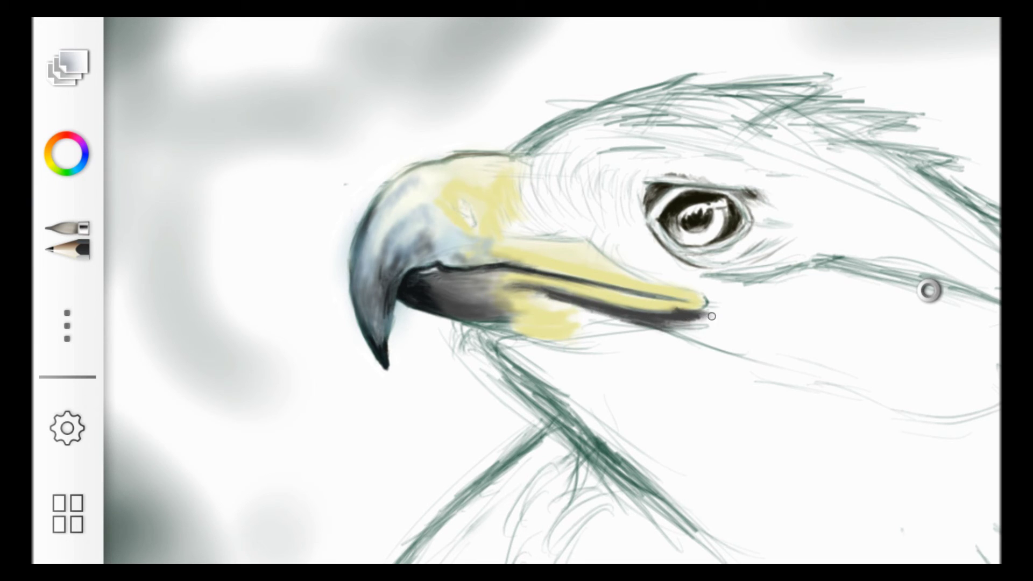
Set the paint colour to an orange hue with a dark brown shade.
key(c)
click(506, 314)
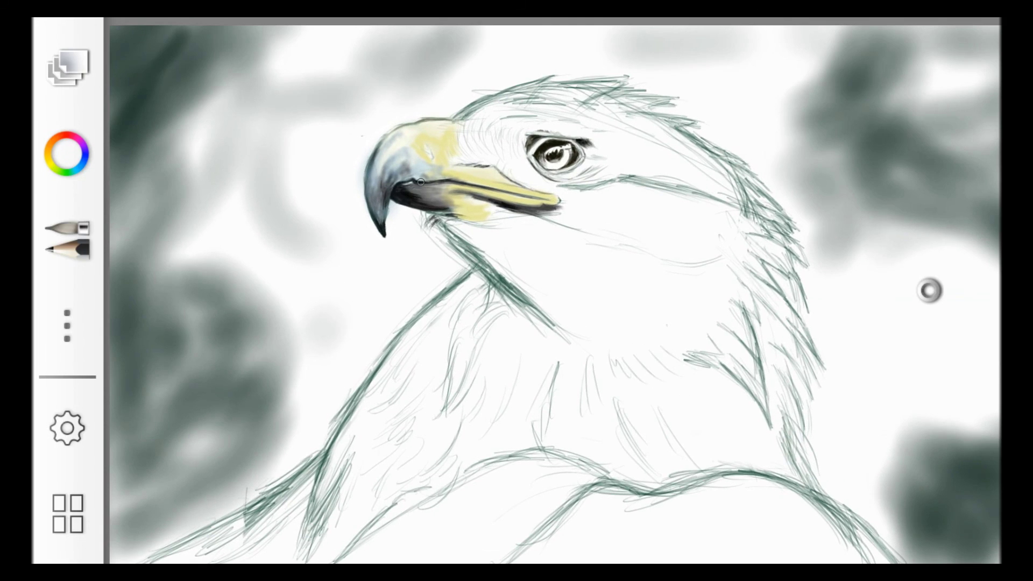
click(66, 154)
click(317, 218)
click(525, 270)
Paint broad dark brown strokes across the neck and chest.
drag(468, 226, 694, 357)
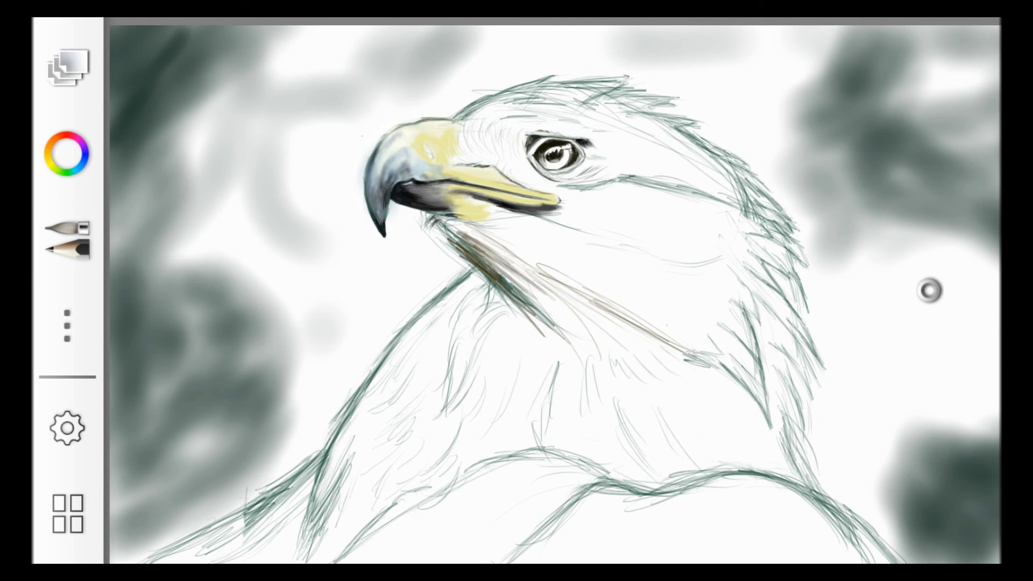
drag(451, 226, 624, 336)
drag(476, 242, 570, 408)
drag(516, 283, 618, 376)
drag(780, 387, 813, 495)
drag(796, 452, 678, 360)
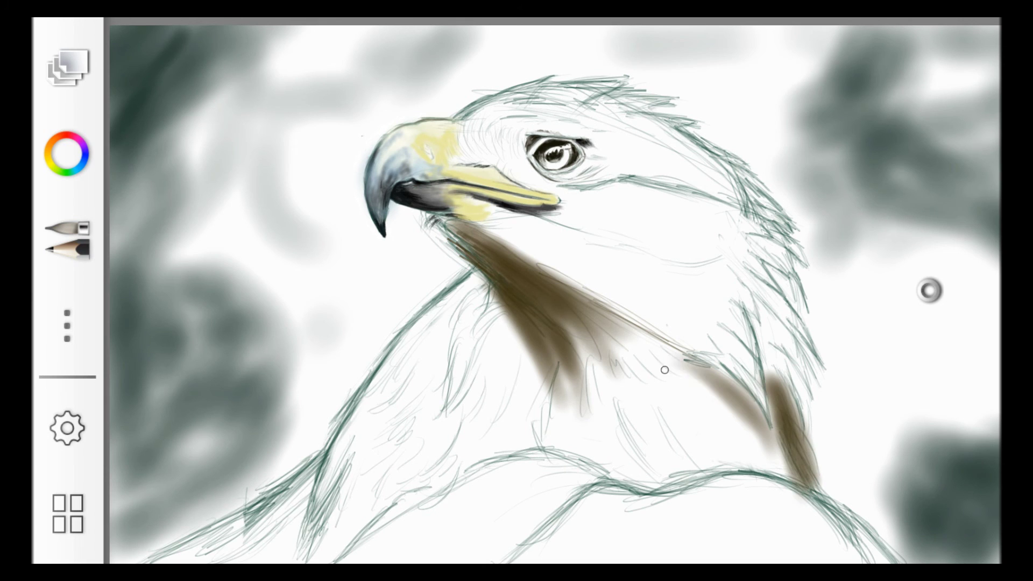
drag(538, 274, 699, 398)
drag(473, 328, 538, 441)
drag(441, 312, 516, 484)
drag(538, 328, 716, 457)
drag(672, 372, 779, 463)
drag(495, 236, 678, 301)
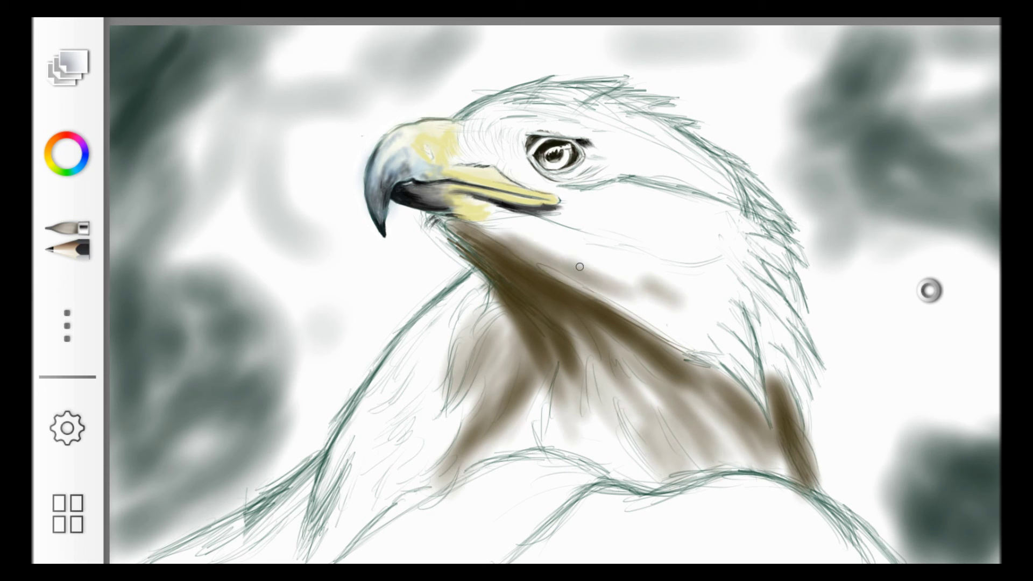
drag(473, 220, 699, 345)
Add brown on the crown, behind the eye, shoulders and lower chest.
drag(549, 264, 688, 344)
mouse_move(495, 140)
mouse_down()
mouse_move(527, 91)
mouse_move(603, 118)
mouse_up()
drag(623, 156, 693, 199)
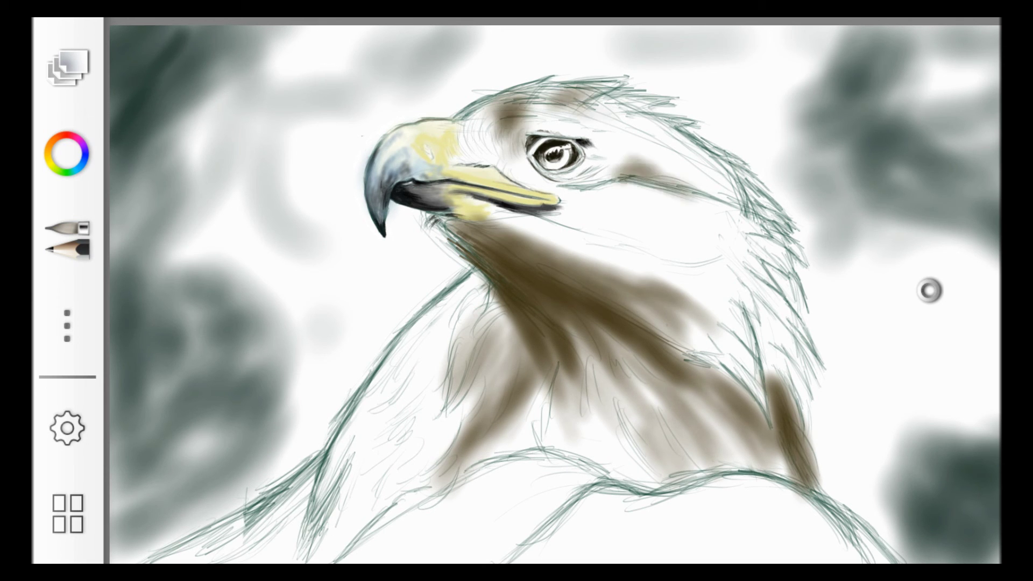
drag(790, 361, 796, 473)
drag(737, 392, 656, 484)
drag(801, 387, 689, 478)
drag(613, 377, 549, 463)
mouse_move(420, 365)
mouse_down()
mouse_move(334, 511)
mouse_move(205, 562)
mouse_up()
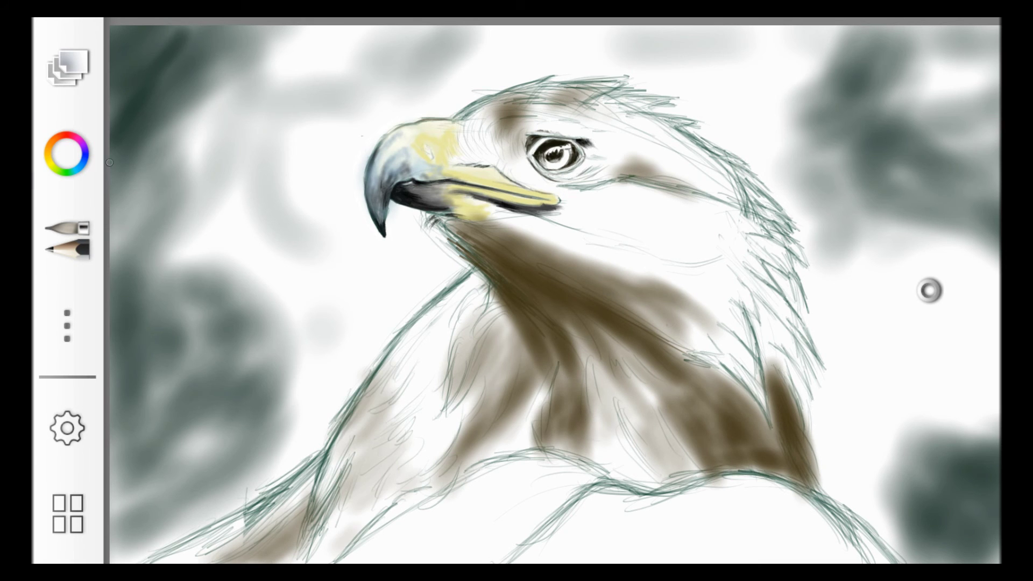
Paint light tan over the head, crown, neck and back feathers.
drag(462, 290, 387, 452)
drag(452, 382, 392, 484)
drag(560, 199, 688, 253)
mouse_move(543, 108)
mouse_down()
mouse_move(640, 142)
mouse_move(780, 221)
mouse_up()
drag(699, 210, 780, 274)
drag(474, 139, 737, 306)
drag(463, 199, 543, 231)
drag(645, 226, 807, 371)
drag(672, 296, 753, 372)
Paint tan along the lower chest and shoulders.
click(66, 153)
drag(629, 559, 731, 478)
drag(511, 560, 661, 479)
drag(554, 559, 688, 500)
drag(715, 560, 887, 479)
Switch to a darker brown and shade the lower neck and shoulder.
click(66, 153)
click(133, 67)
mouse_move(570, 559)
mouse_down()
mouse_move(414, 458)
mouse_move(436, 473)
mouse_up()
drag(500, 562, 345, 481)
drag(490, 527, 328, 398)
drag(431, 494, 329, 360)
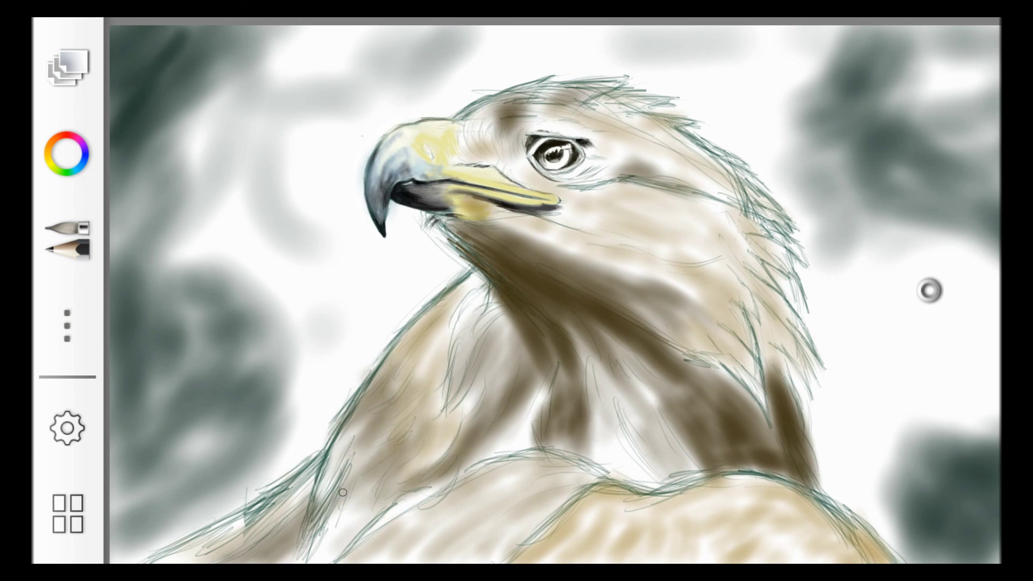
Darken the throat and lower neck with dark brown.
click(66, 153)
click(161, 65)
drag(468, 215, 570, 253)
mouse_move(544, 242)
mouse_down()
mouse_move(656, 279)
mouse_move(742, 398)
mouse_up()
drag(705, 355, 780, 457)
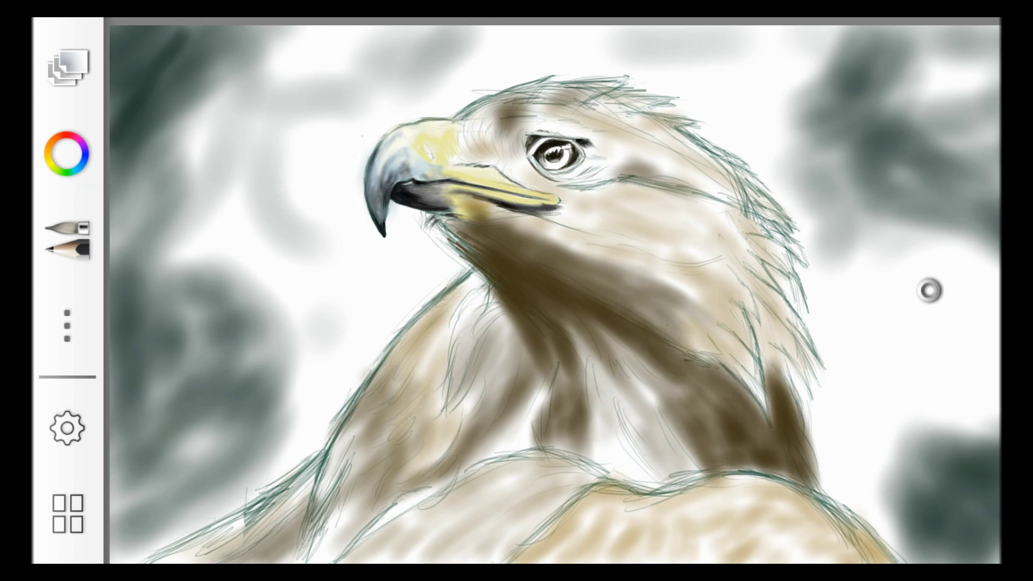
drag(608, 331, 747, 462)
drag(570, 326, 653, 417)
drag(554, 240, 689, 309)
Add dark brown near the eye and down the neck.
drag(618, 164, 673, 191)
drag(562, 325, 511, 430)
drag(543, 384, 479, 468)
mouse_move(602, 366)
mouse_down()
mouse_move(673, 484)
mouse_move(578, 428)
mouse_up()
drag(742, 291, 675, 341)
drag(673, 248, 517, 371)
drag(624, 342, 753, 479)
click(67, 153)
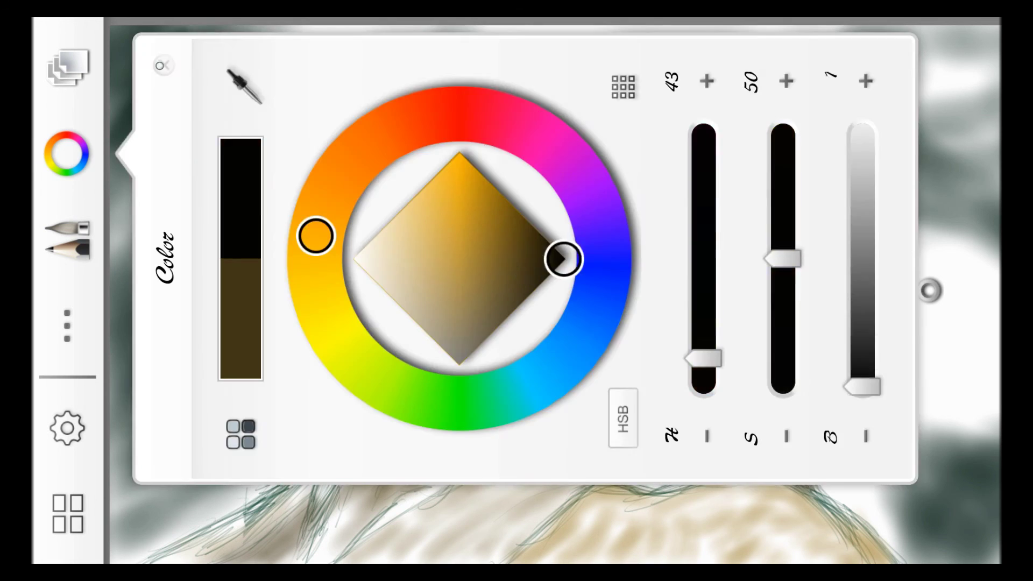
Paint dark brown shading over the neck, throat and lower breast.
drag(618, 237, 468, 333)
drag(763, 274, 570, 441)
drag(645, 360, 603, 490)
drag(559, 328, 532, 430)
drag(403, 366, 386, 449)
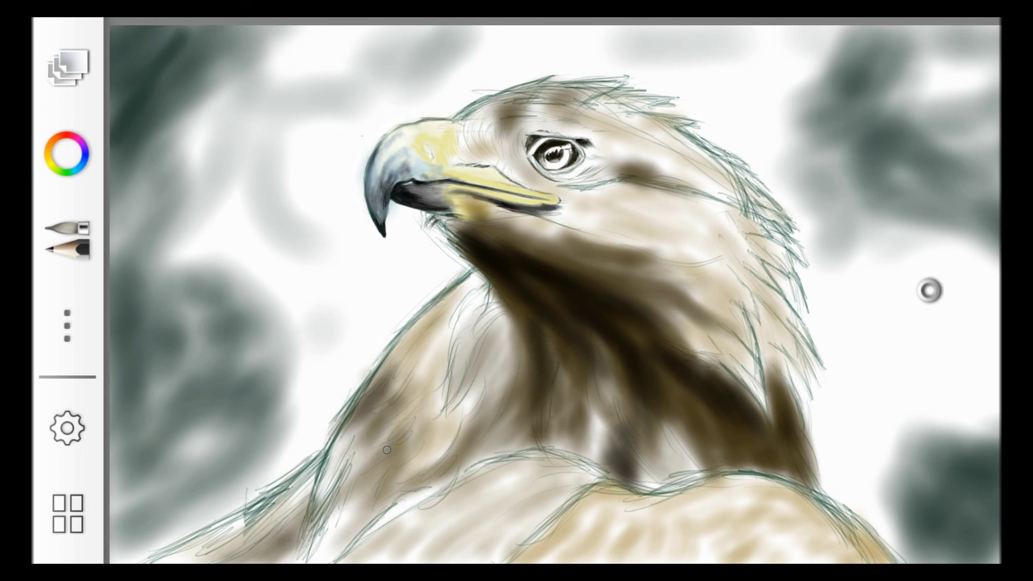
drag(807, 441, 834, 505)
drag(731, 395, 670, 479)
drag(635, 381, 581, 447)
drag(549, 511, 484, 562)
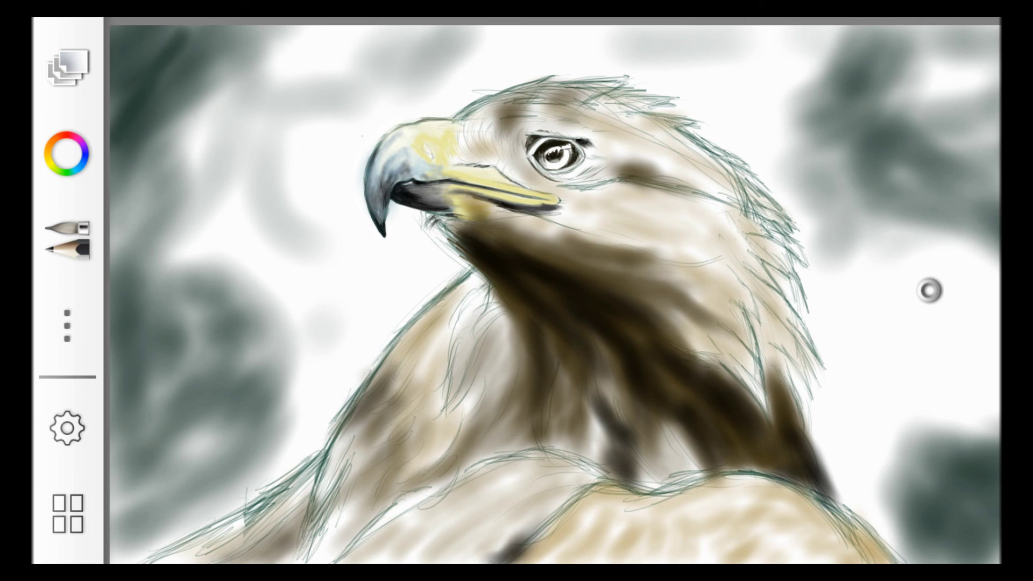
drag(538, 349, 462, 444)
drag(377, 414, 296, 560)
Reduce the brush radius to 4.3 in the Brushes panel.
click(929, 290)
click(66, 236)
drag(445, 180, 445, 352)
click(957, 376)
Add thin dark feather strokes across the lower-left neck and breast.
mouse_move(434, 318)
mouse_down()
mouse_move(350, 430)
mouse_move(318, 527)
mouse_up()
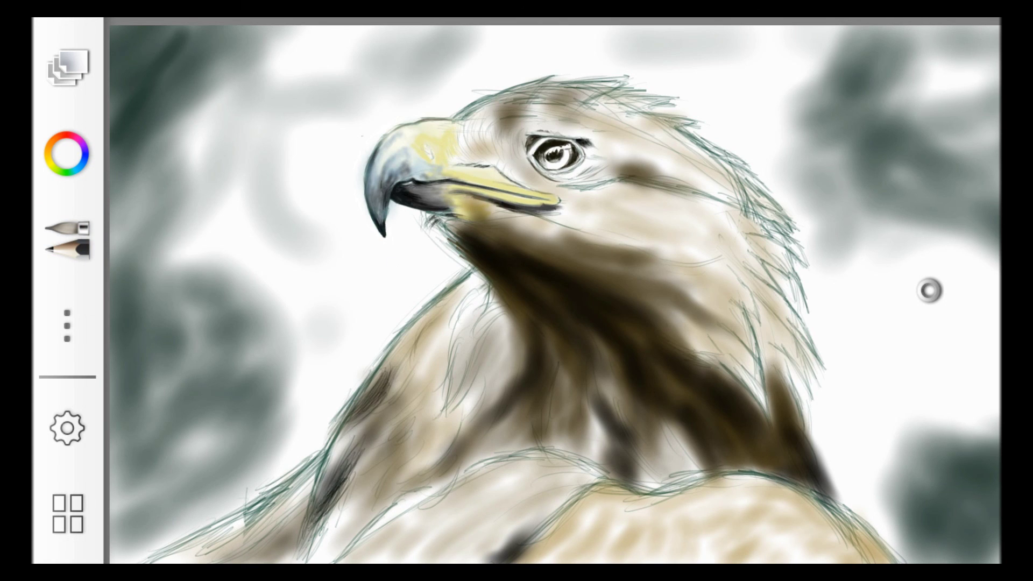
drag(355, 449, 322, 500)
drag(301, 514, 245, 559)
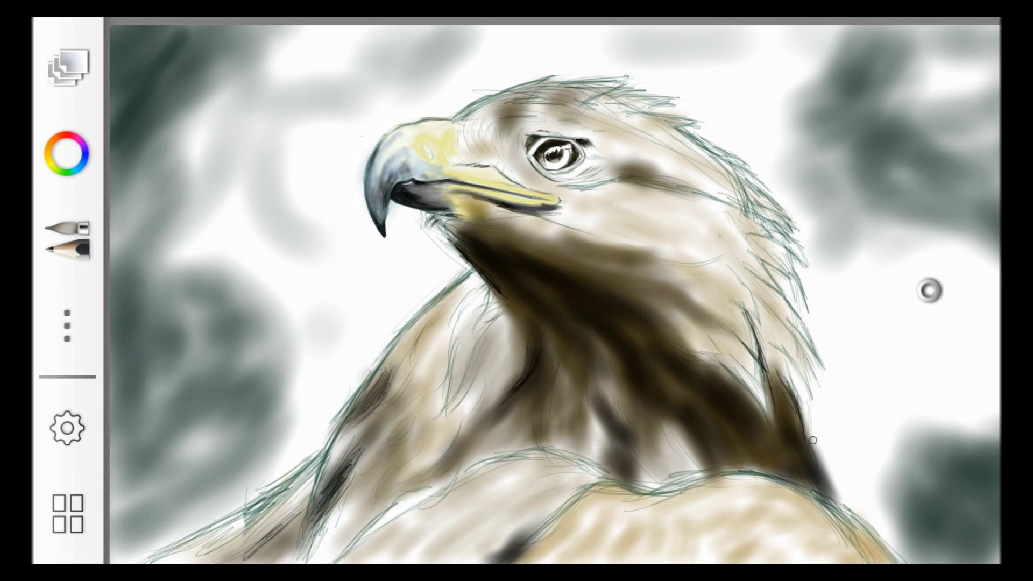
drag(565, 452, 417, 492)
drag(500, 446, 344, 562)
drag(626, 484, 521, 559)
scroll(362, 129, down, 1)
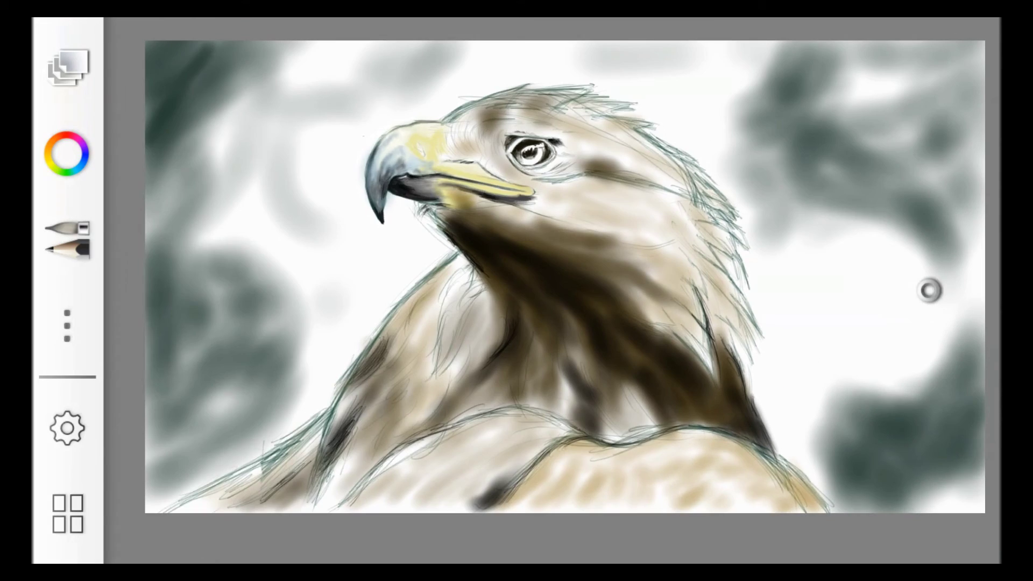
scroll(929, 291, up, 1)
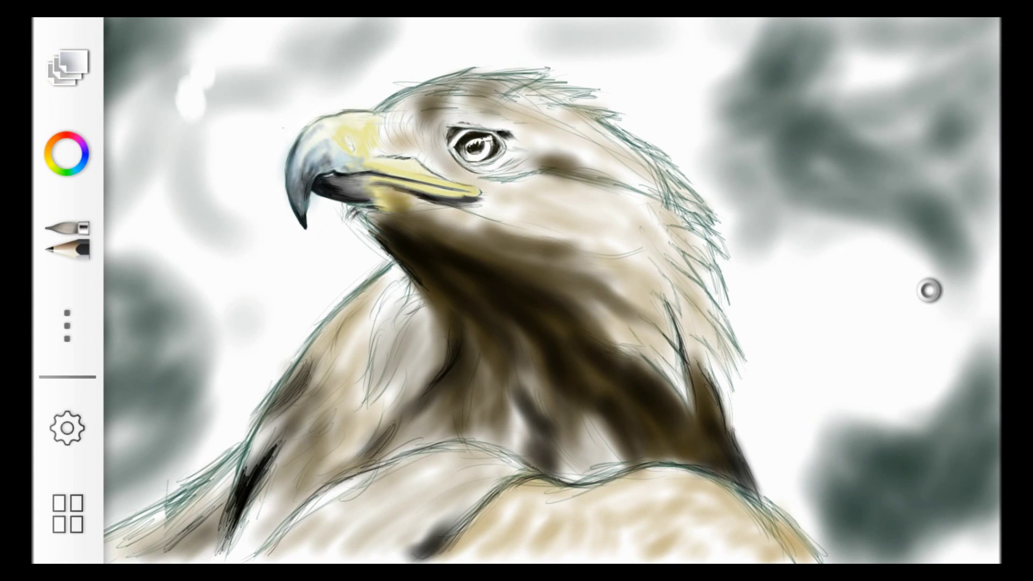
click(67, 153)
key(Escape)
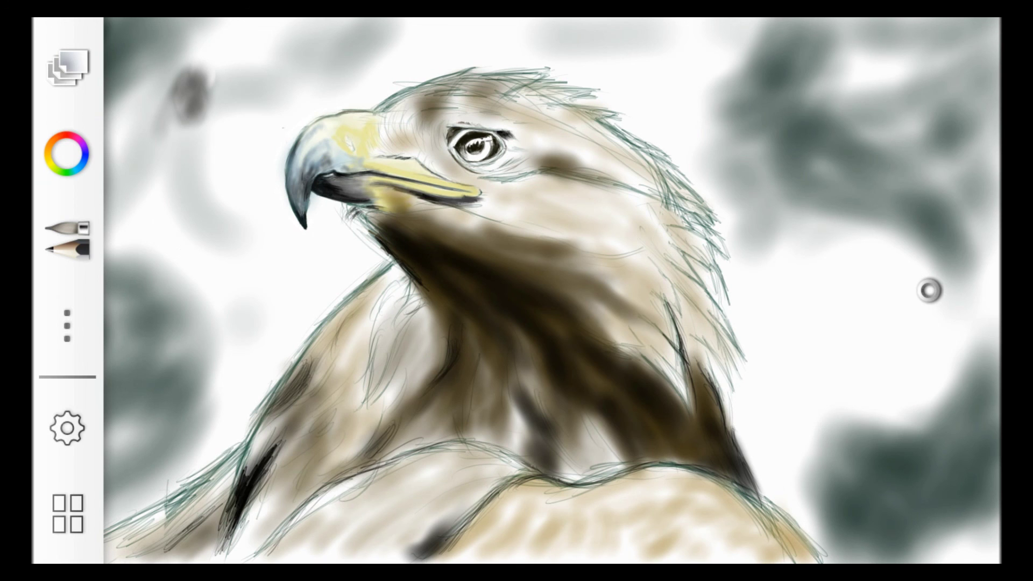